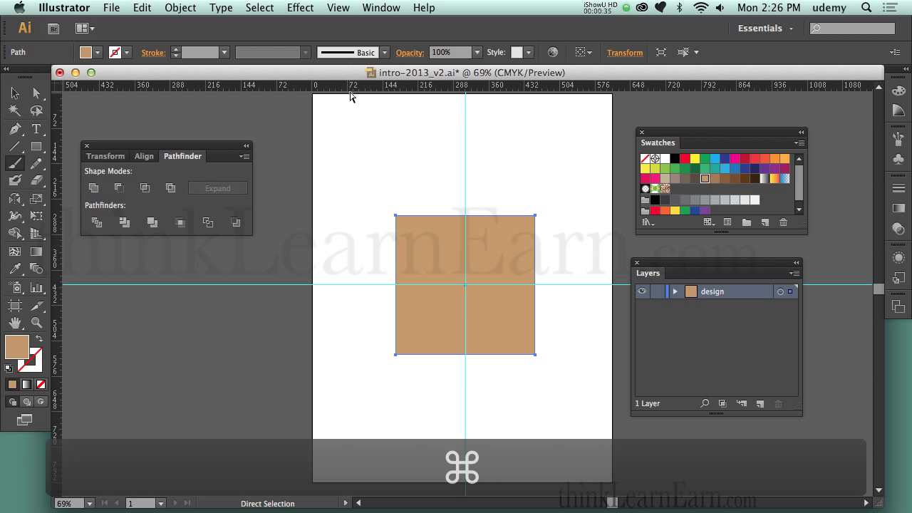
# Display the artwork in Outline mode and return it to Preview mode
pyautogui.press('super+y')
pyautogui.click(338, 7)
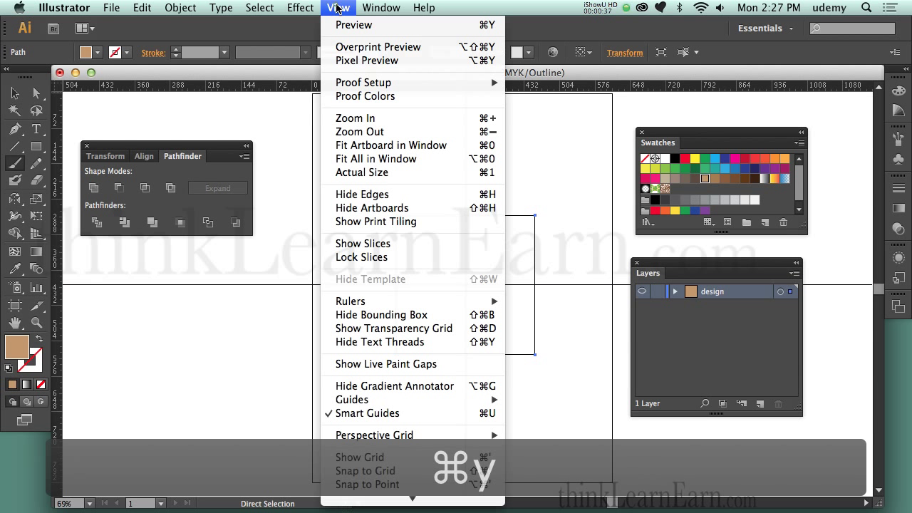
pyautogui.click(479, 32)
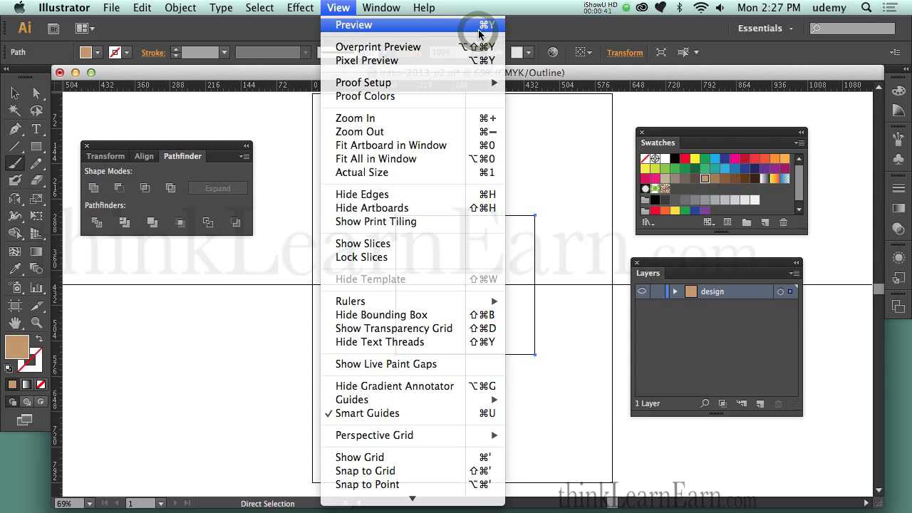
pyautogui.press('super+y')
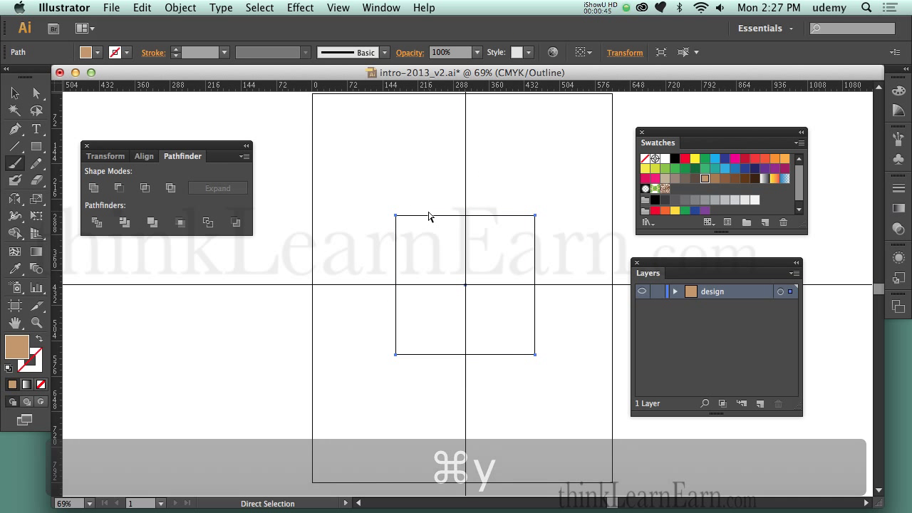
pyautogui.press('super+y')
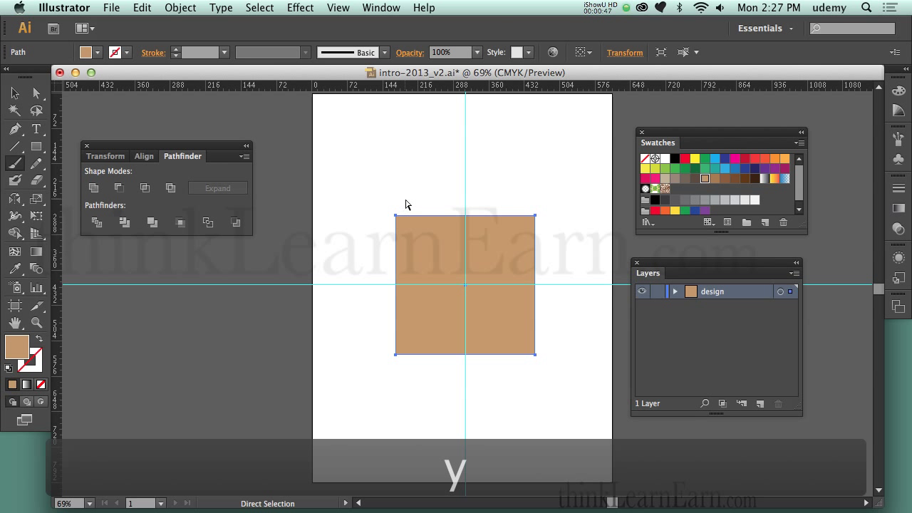
# Select the tan square and give it a red 12 px stroke
pyautogui.click(406, 201)
pyautogui.keyDown('super'); pyautogui.click(423, 229); pyautogui.keyUp('super')
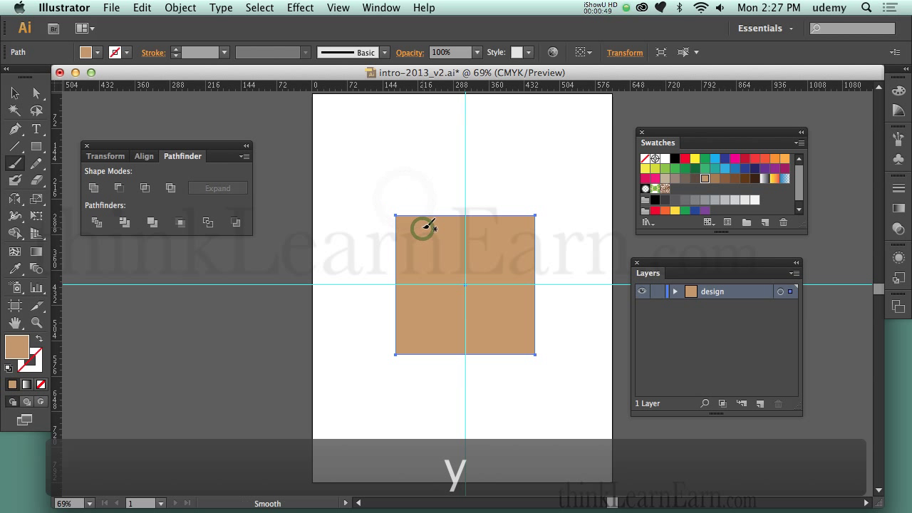
pyautogui.press('super')
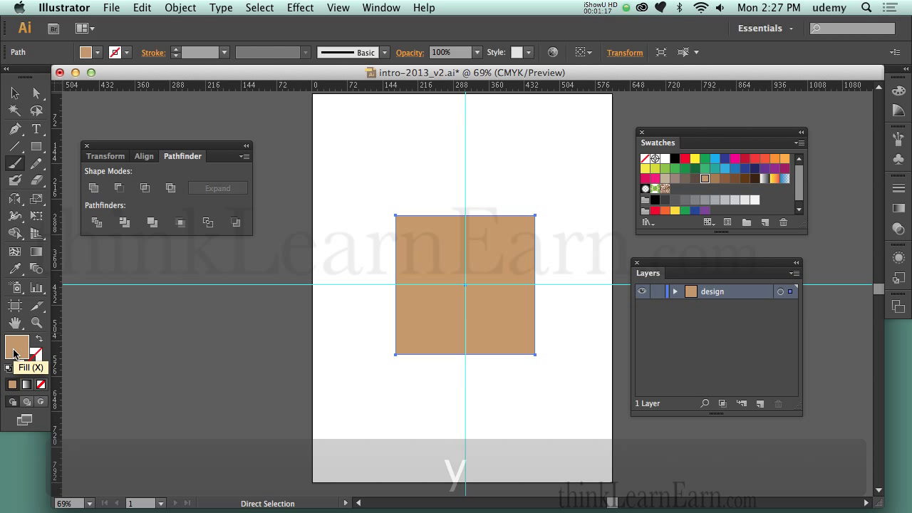
pyautogui.press('x')
pyautogui.press('x')
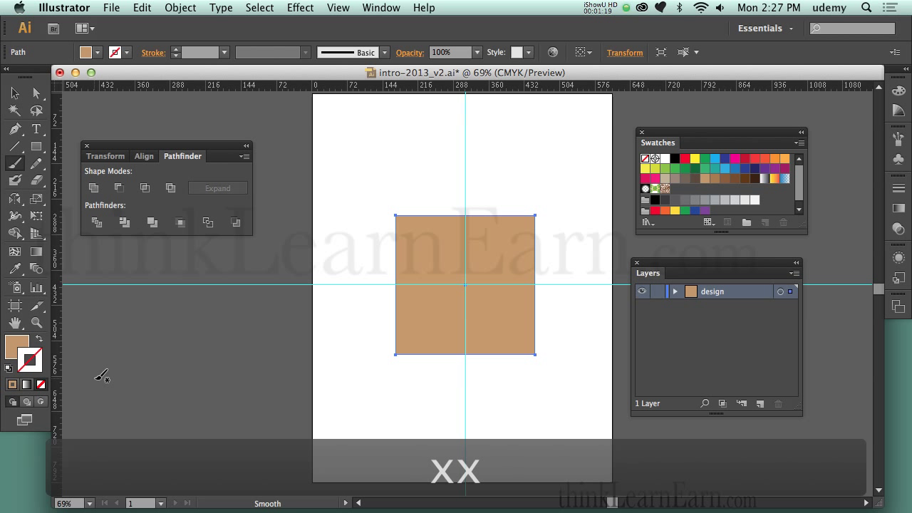
pyautogui.press('x')
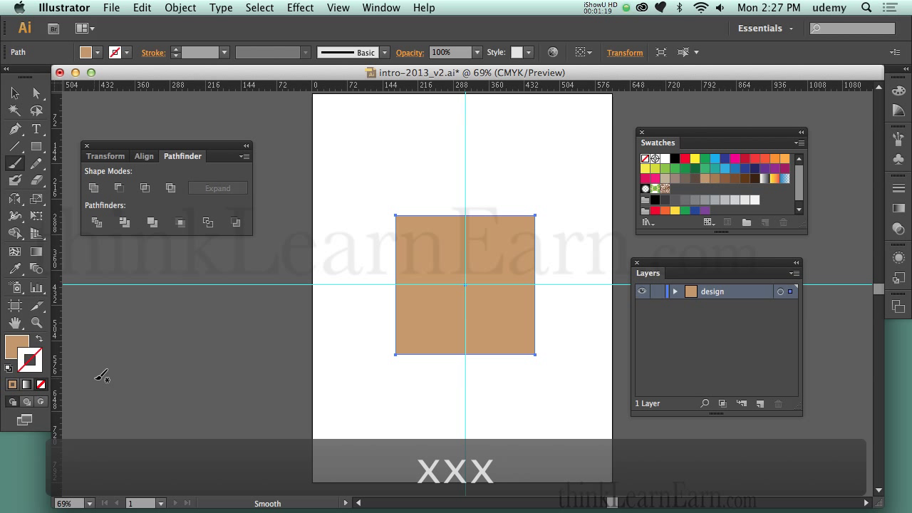
pyautogui.click(682, 161)
pyautogui.click(225, 53)
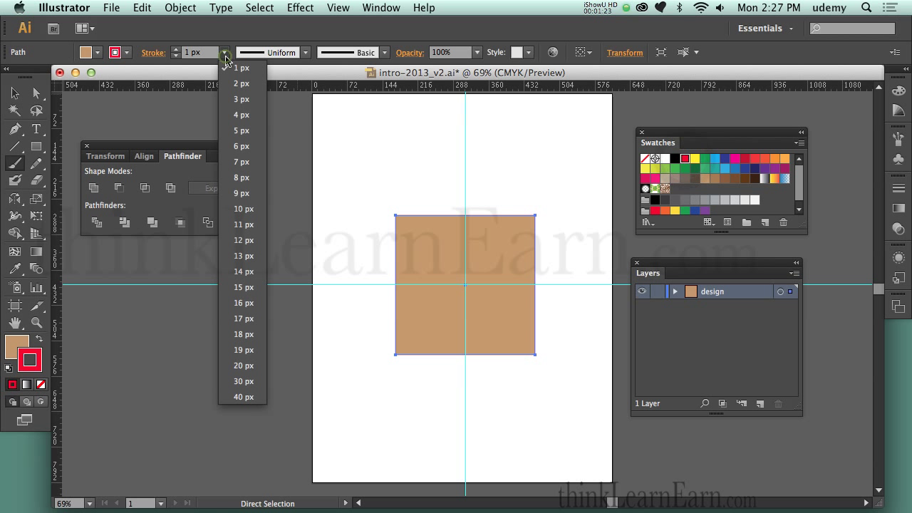
pyautogui.click(244, 240)
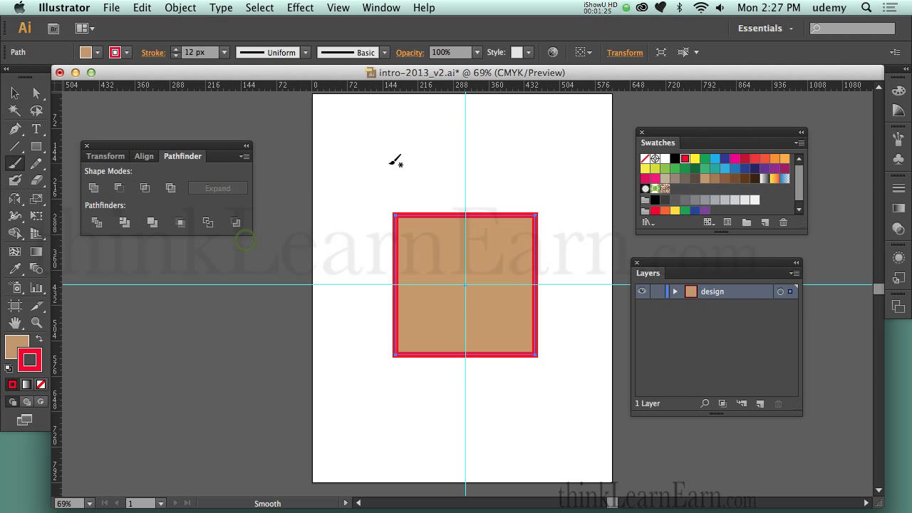
pyautogui.press('super')
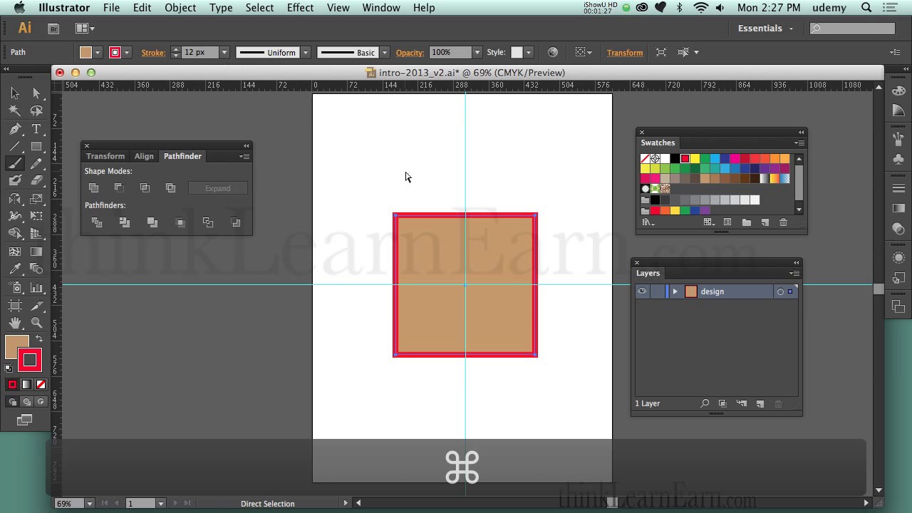
pyautogui.keyDown('super'); pyautogui.click(406, 177); pyautogui.keyUp('super')
pyautogui.keyDown('super'); pyautogui.click(436, 239); pyautogui.keyUp('super')
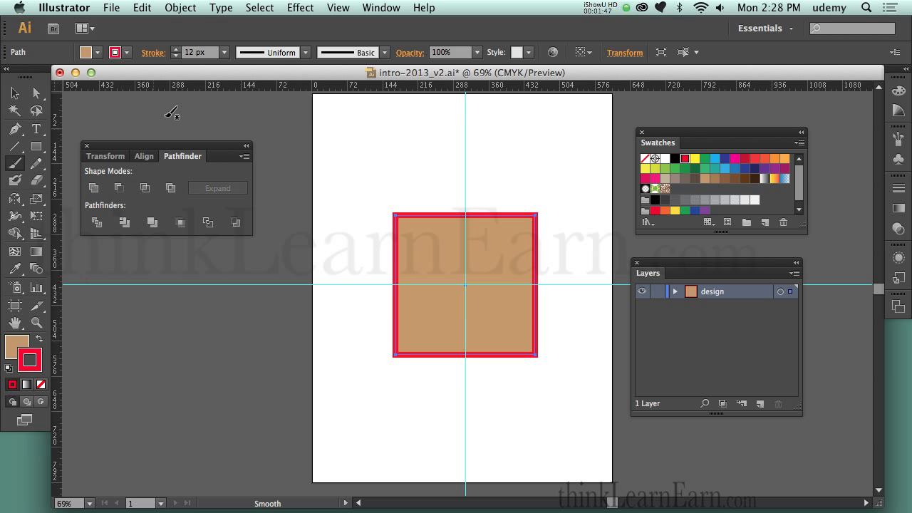
pyautogui.click(181, 7)
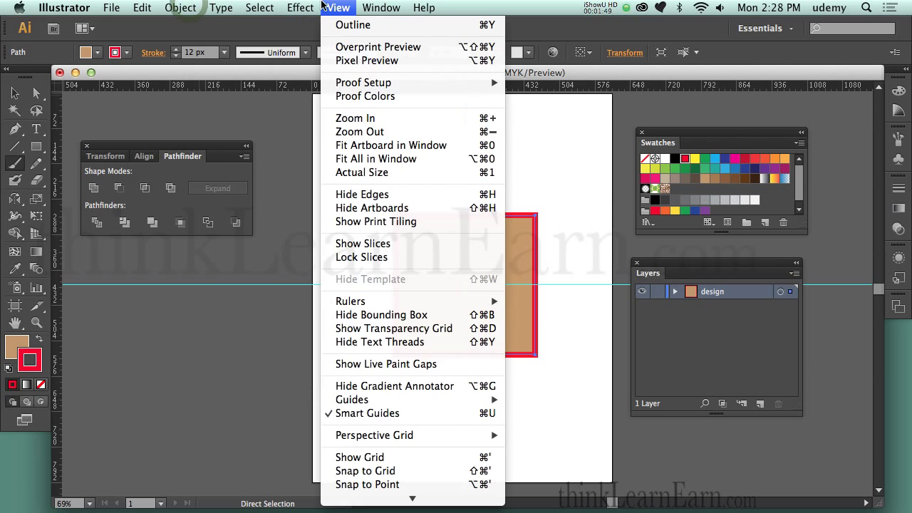
pyautogui.click(180, 7)
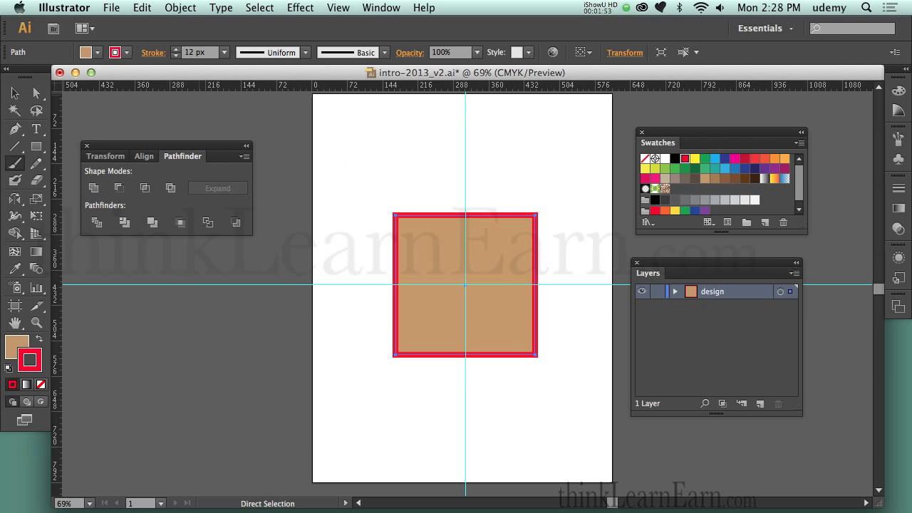
# Alternate the active color attribute between fill and stroke, ending on stroke
pyautogui.press('x')
pyautogui.press('x')
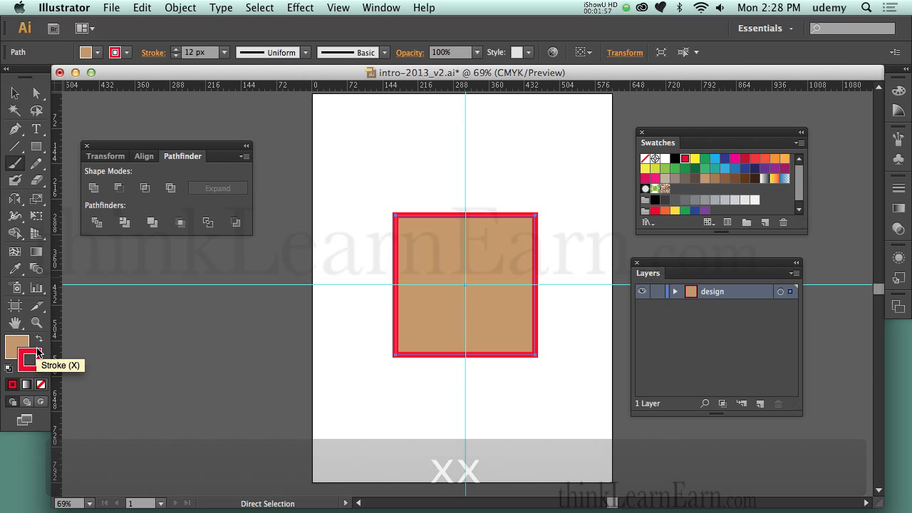
pyautogui.press('x')
pyautogui.press('x')
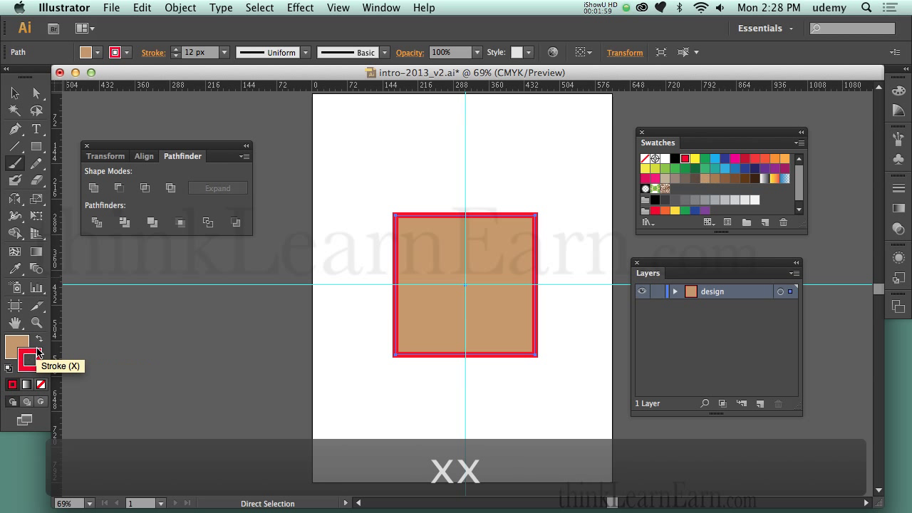
# Swap the square's tan fill color with its red stroke color
pyautogui.press('shift')
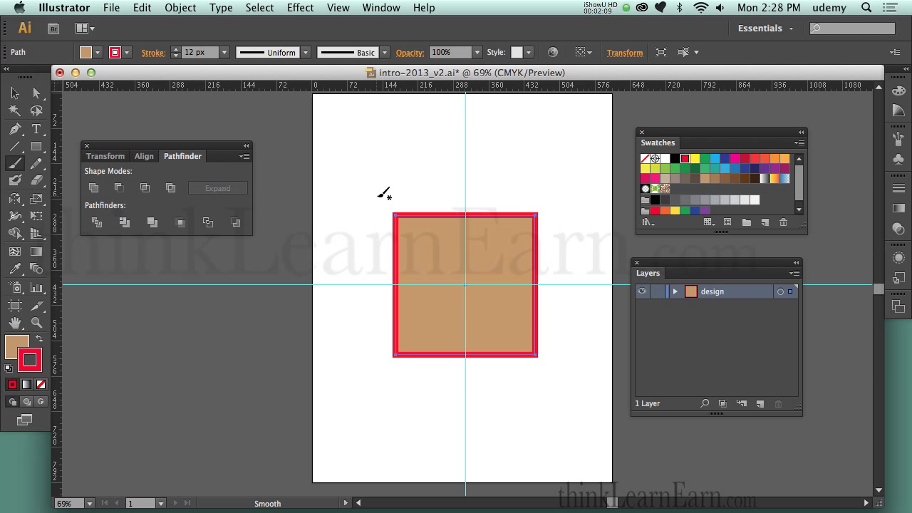
pyautogui.hotkey('shift', 'x')
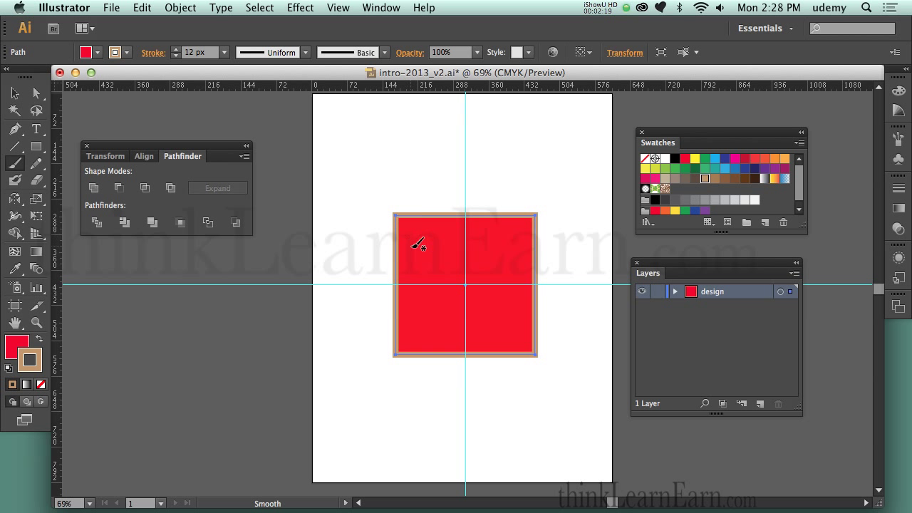
pyautogui.press('shift')
pyautogui.hotkey('shift', 'x')
pyautogui.hotkey('shift', 'x')
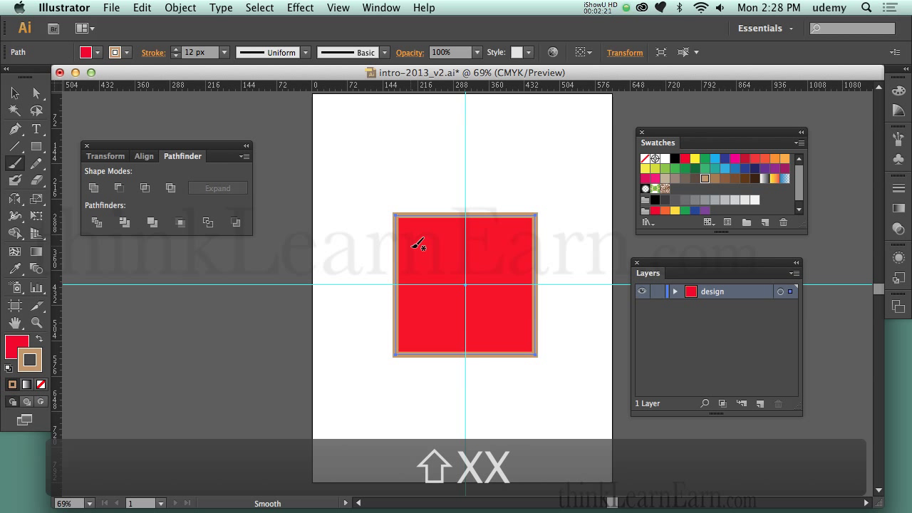
# Make the stroke active, apply the purple swatch to the square's stroke and deselect the square
pyautogui.press('x')
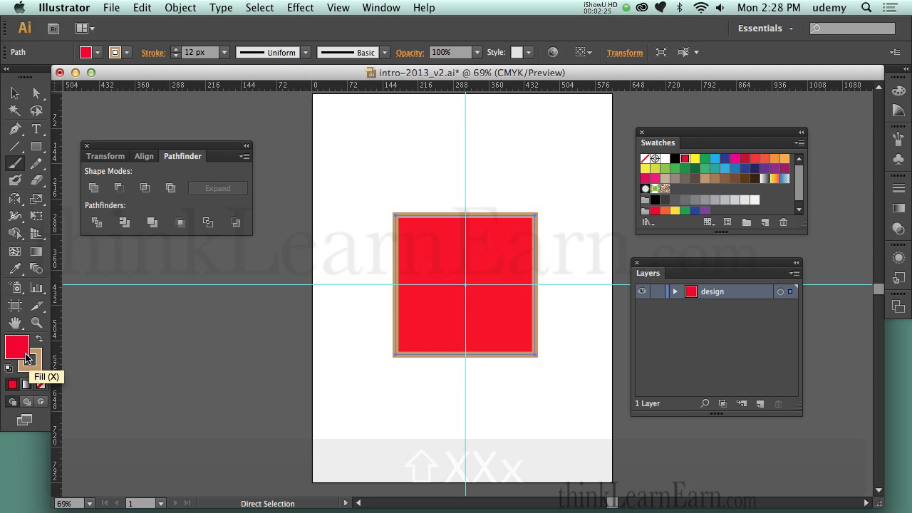
pyautogui.press('x')
pyautogui.press('x')
pyautogui.press('x')
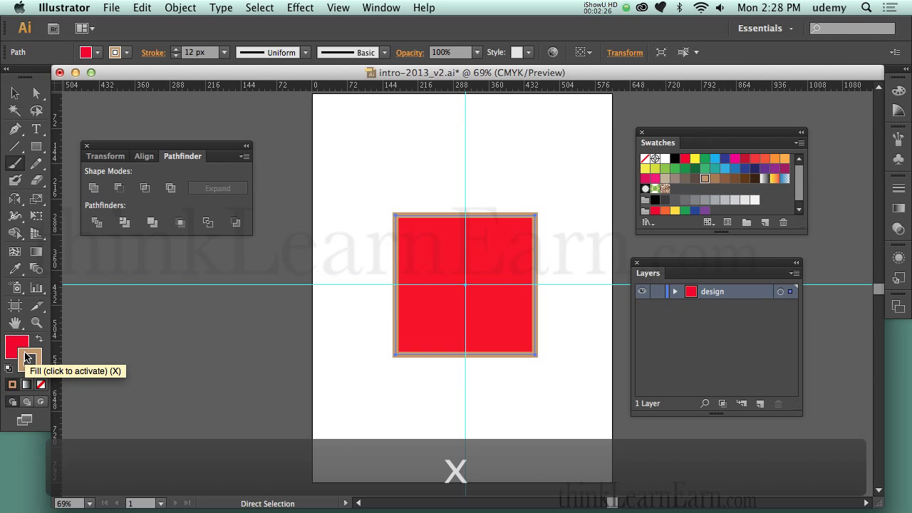
pyautogui.click(705, 211)
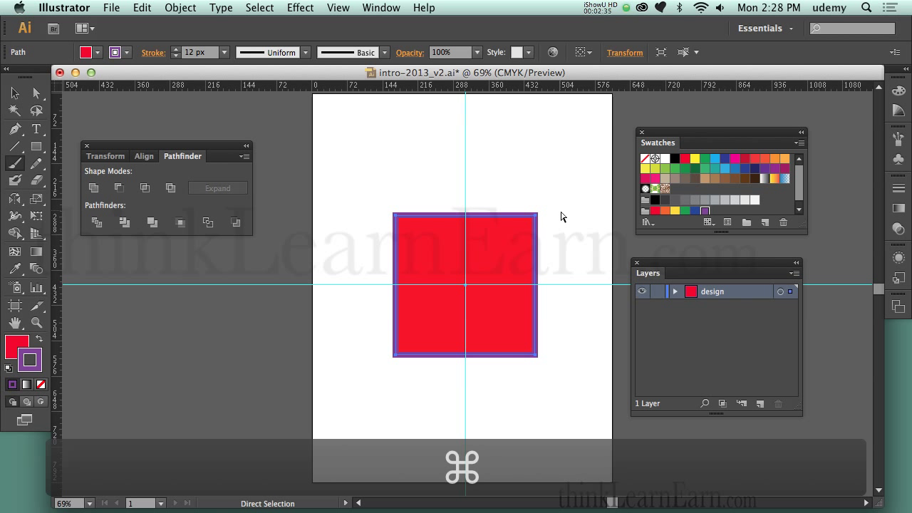
pyautogui.keyDown('super'); pyautogui.click(560, 213); pyautogui.keyUp('super')
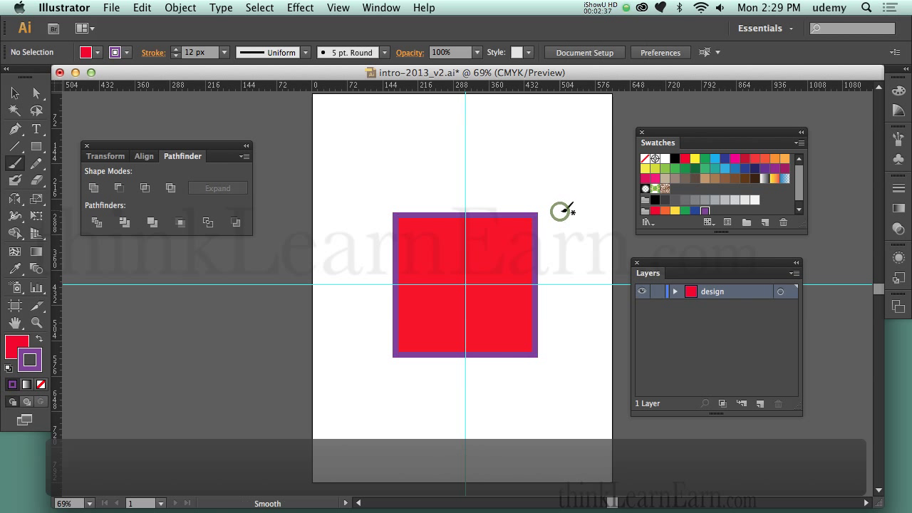
# Select the whole square by its filled area and clear the selection
pyautogui.press('super')
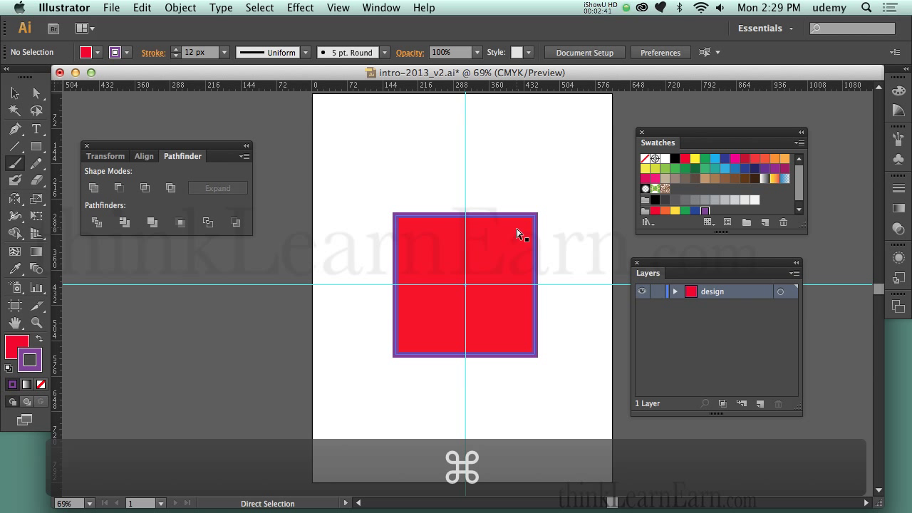
pyautogui.keyDown('super'); pyautogui.click(517, 228); pyautogui.keyUp('super')
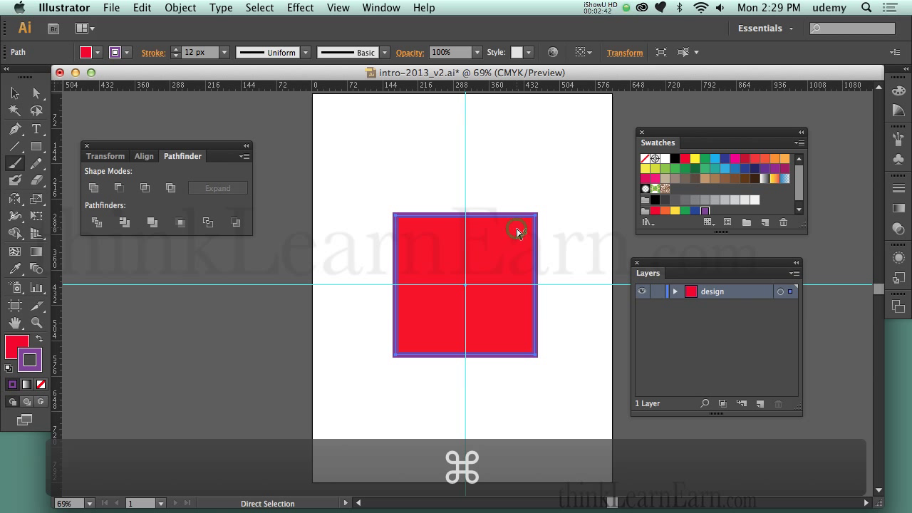
pyautogui.keyDown('super'); pyautogui.click(431, 160); pyautogui.keyUp('super')
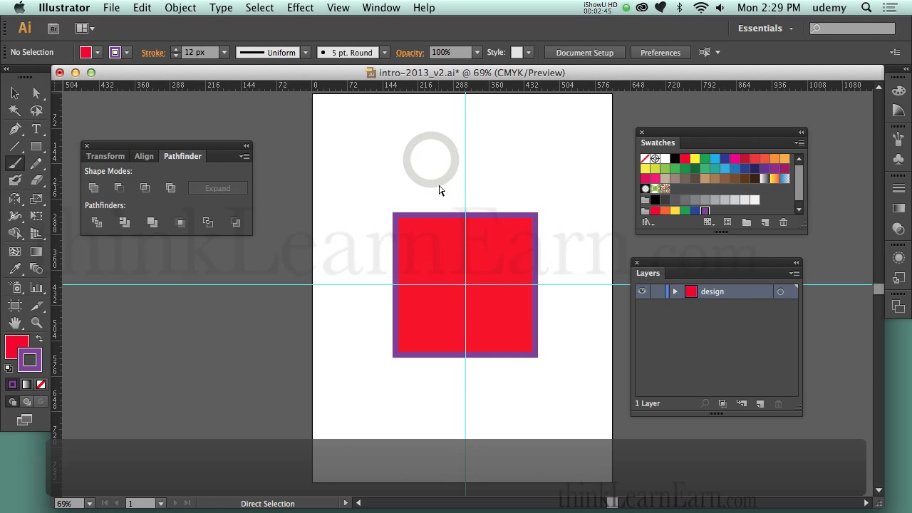
# Select only the square's top segment, delete it and undo the deletion
pyautogui.press('super')
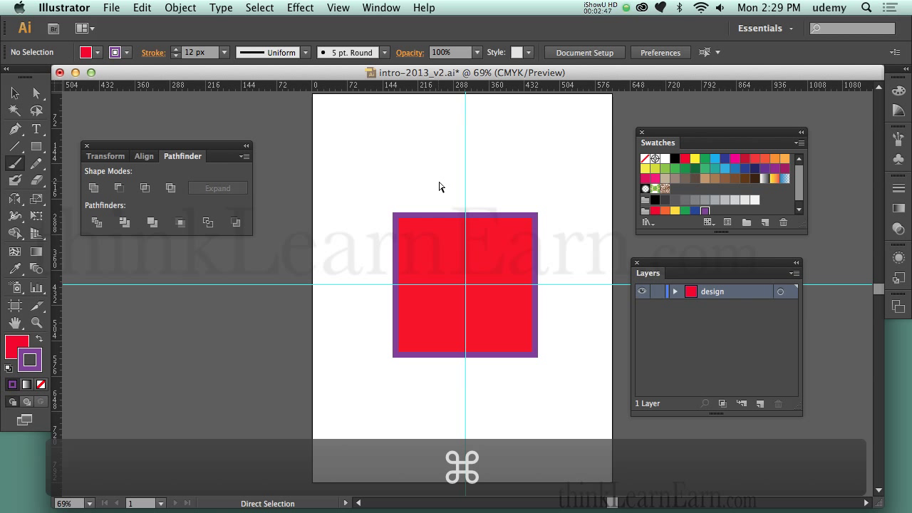
pyautogui.moveTo(434, 175); pyautogui.dragTo(452, 236)
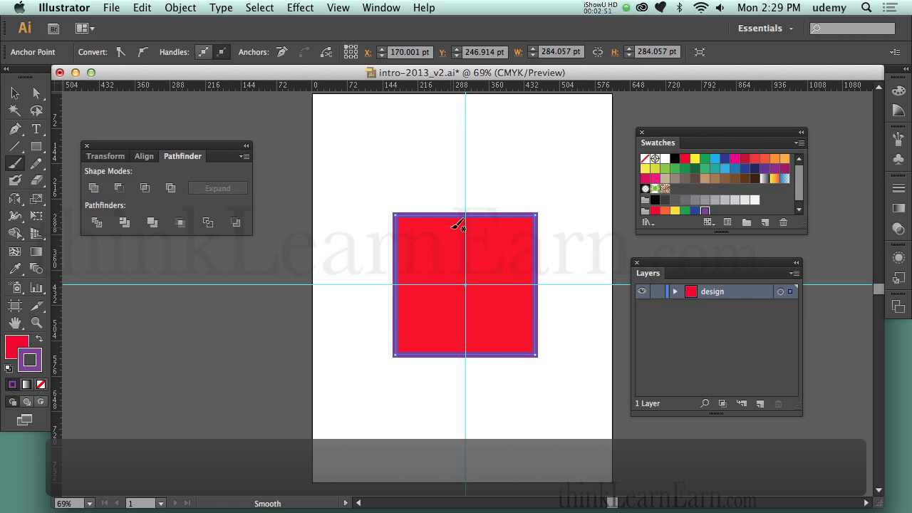
pyautogui.press('Delete')
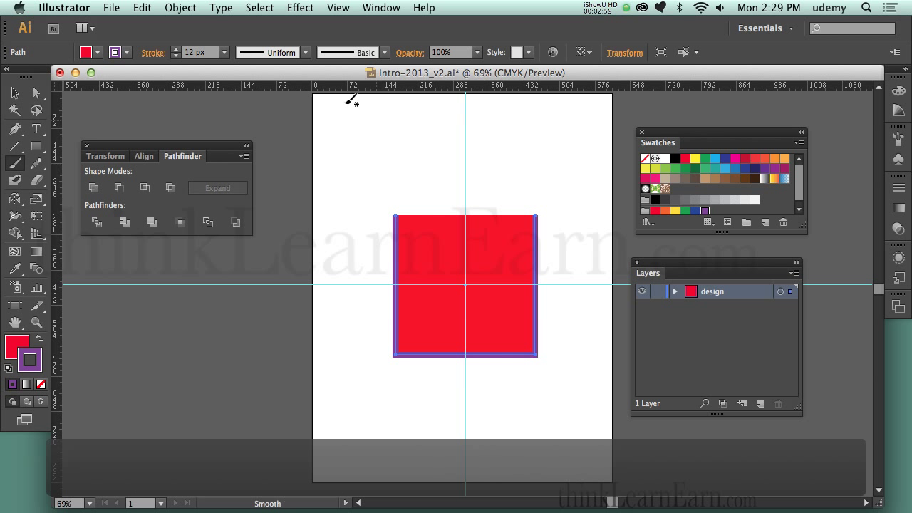
pyautogui.click(143, 8)
pyautogui.click(150, 25)
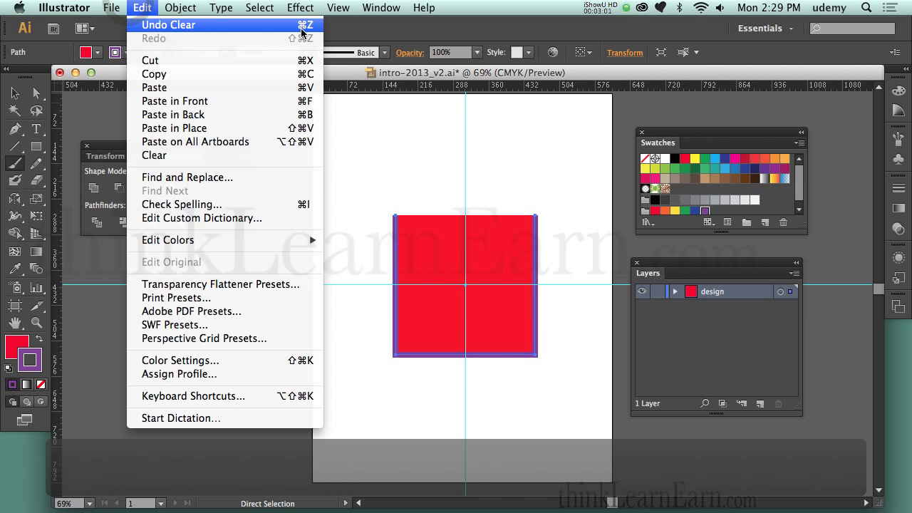
# Delete the square's selected top segment once more and undo that deletion
pyautogui.press('super')
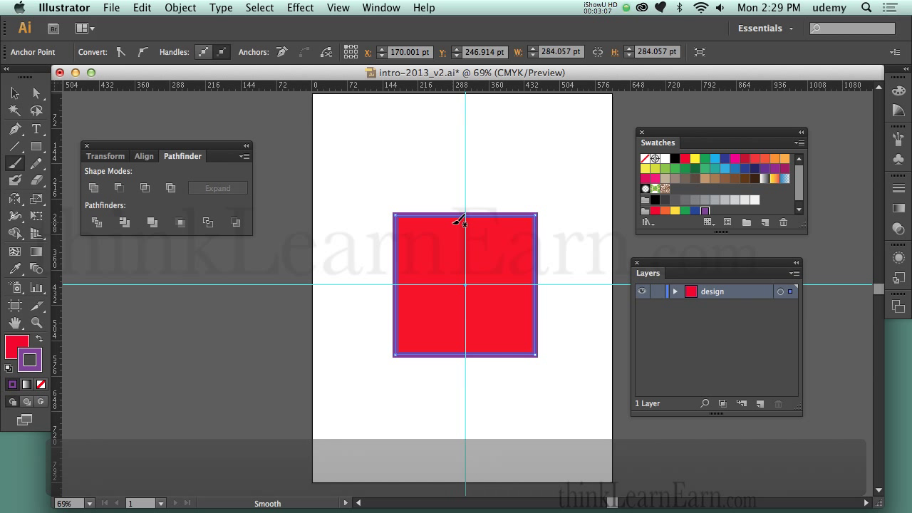
pyautogui.press('Delete')
pyautogui.press('super')
pyautogui.press('super+z')
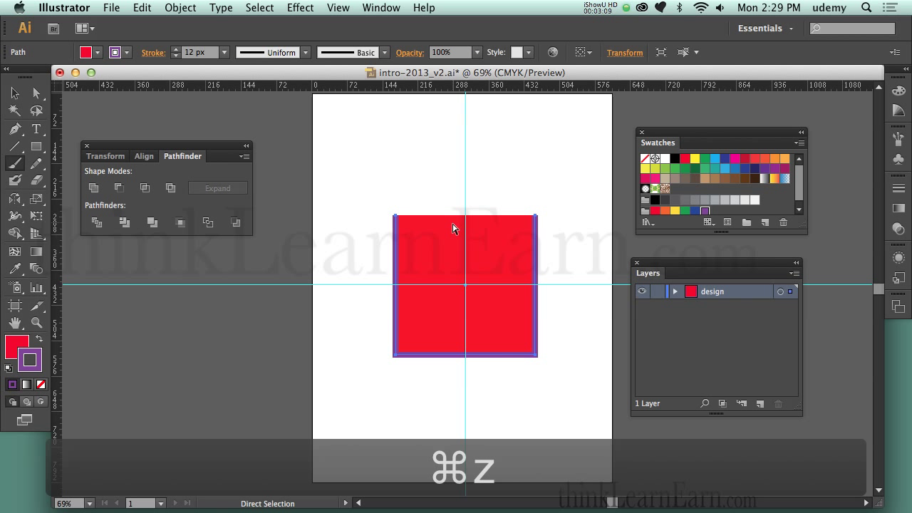
# Clear the selection and select only the square's top-left anchor point with a selection marquee
pyautogui.press('super')
pyautogui.click(377, 199)
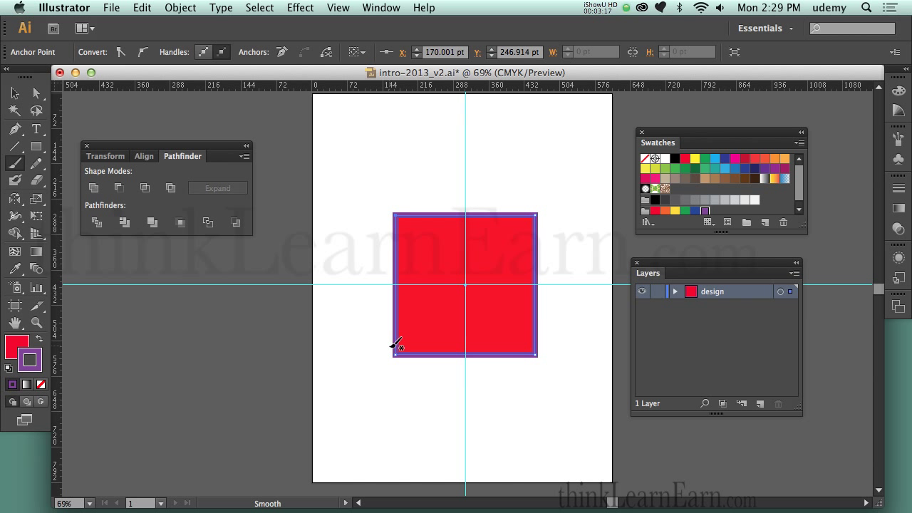
pyautogui.keyDown('super'); pyautogui.click(377, 188); pyautogui.keyUp('super')
pyautogui.moveTo(369, 184); pyautogui.dragTo(415, 244)
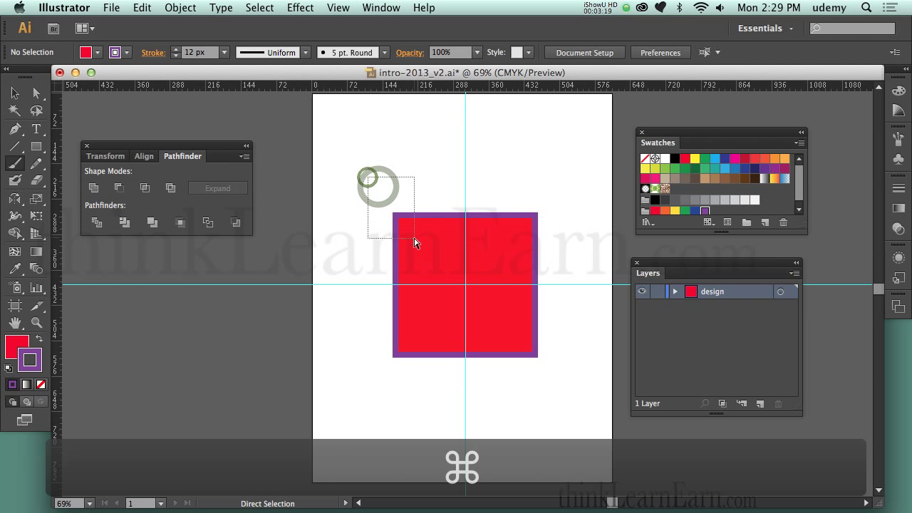
pyautogui.moveTo(366, 180); pyautogui.dragTo(419, 245)
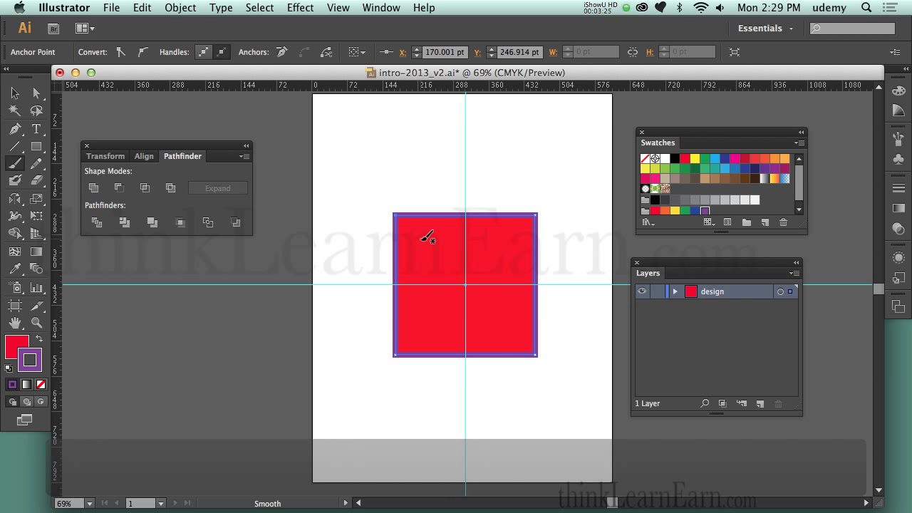
# Delete the square's selected top-left anchor point and undo the deletion
pyautogui.press('Delete')
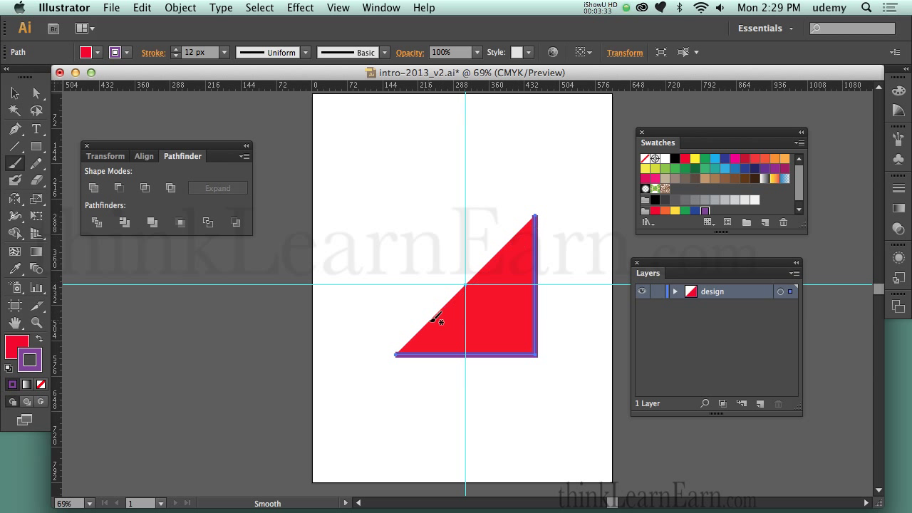
pyautogui.press('super')
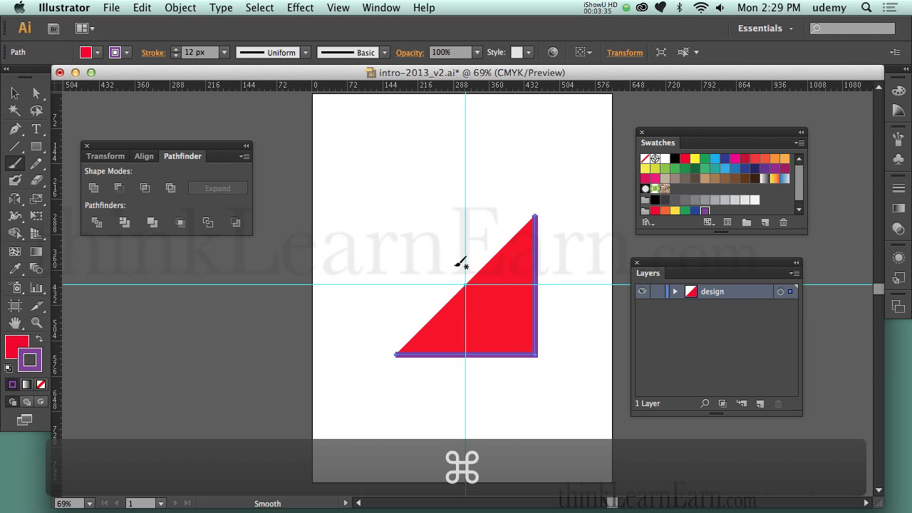
pyautogui.press('super+z')
# Clear the selection and select only the square's top-left anchor point again with a selection marquee
pyautogui.keyDown('super'); pyautogui.click(377, 198); pyautogui.keyUp('super')
pyautogui.moveTo(378, 198); pyautogui.dragTo(408, 229)
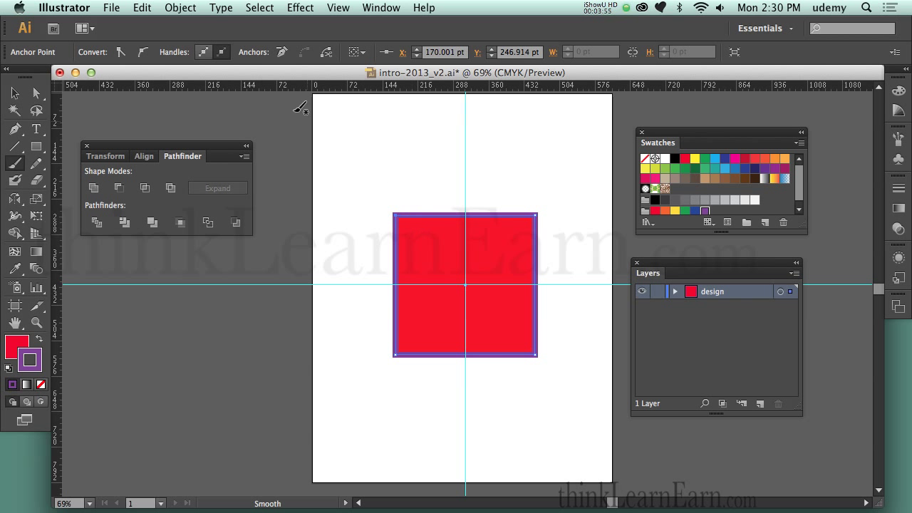
pyautogui.click(142, 8)
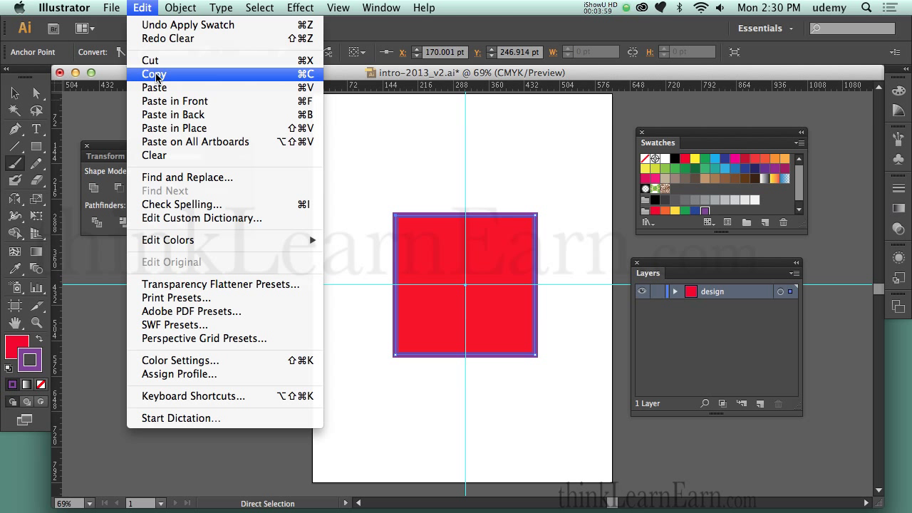
pyautogui.click(149, 7)
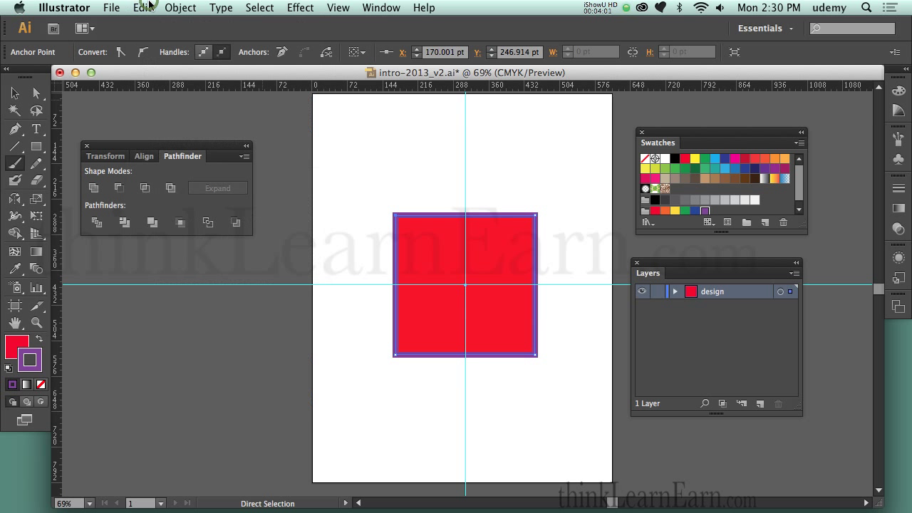
# Duplicate the square by moving a copy up and to the left, partly overlapping the original
pyautogui.press('super')
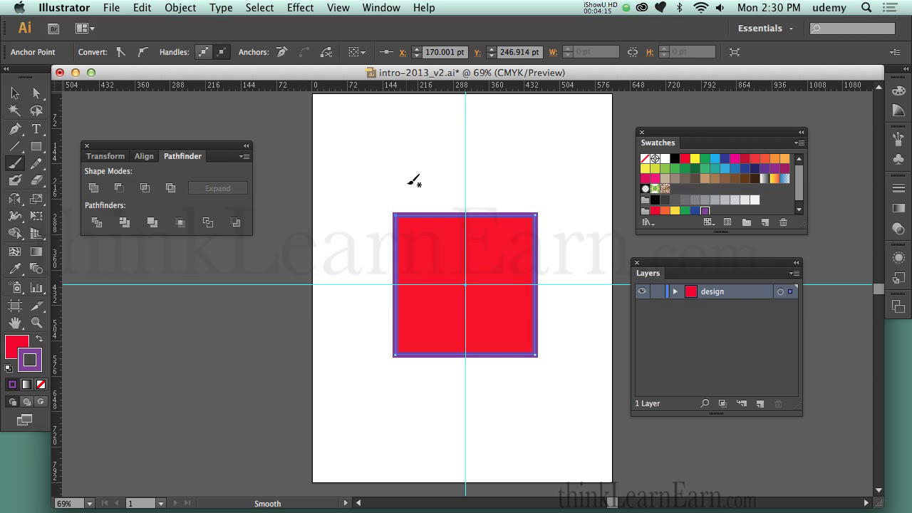
pyautogui.press('super')
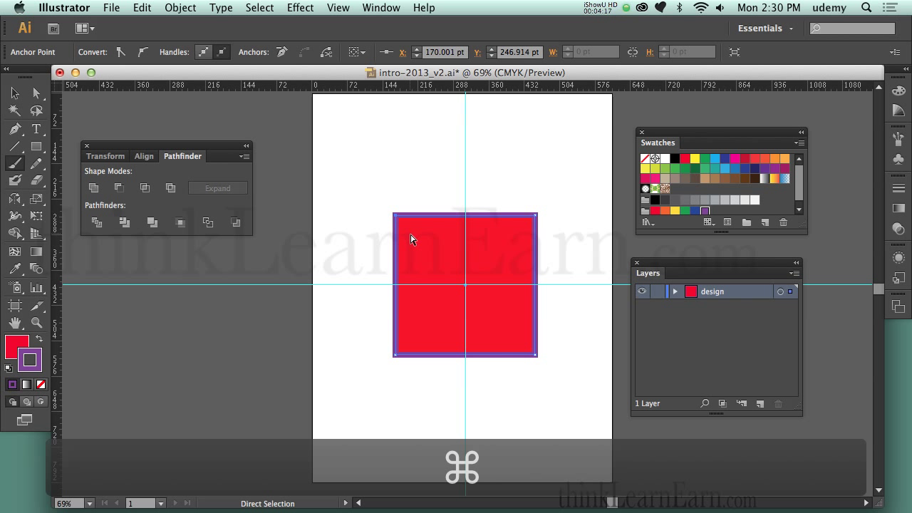
pyautogui.moveTo(414, 238)
pyautogui.mouseDown()
pyautogui.moveTo(411, 228)
pyautogui.moveTo(363, 214)
pyautogui.mouseUp()
pyautogui.press('alt')
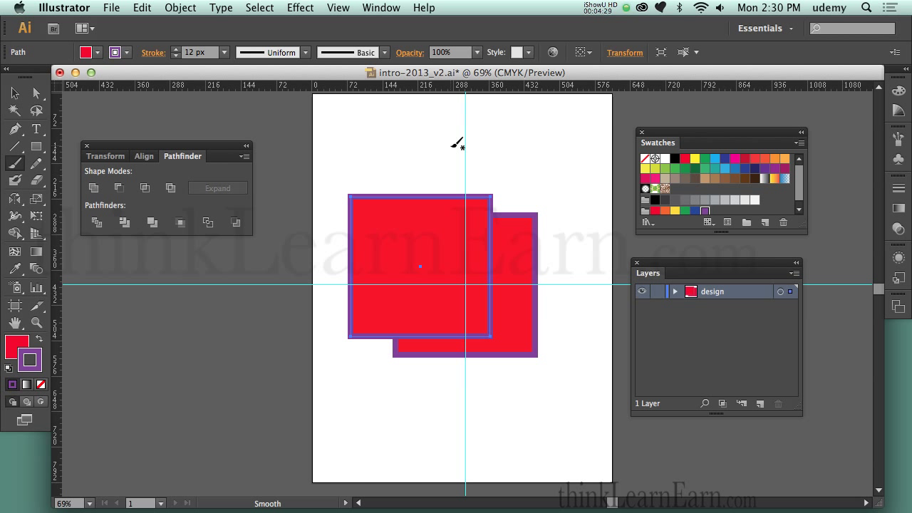
# Look up the Transform Again command and its shortcut among the object transform commands
pyautogui.press('a')
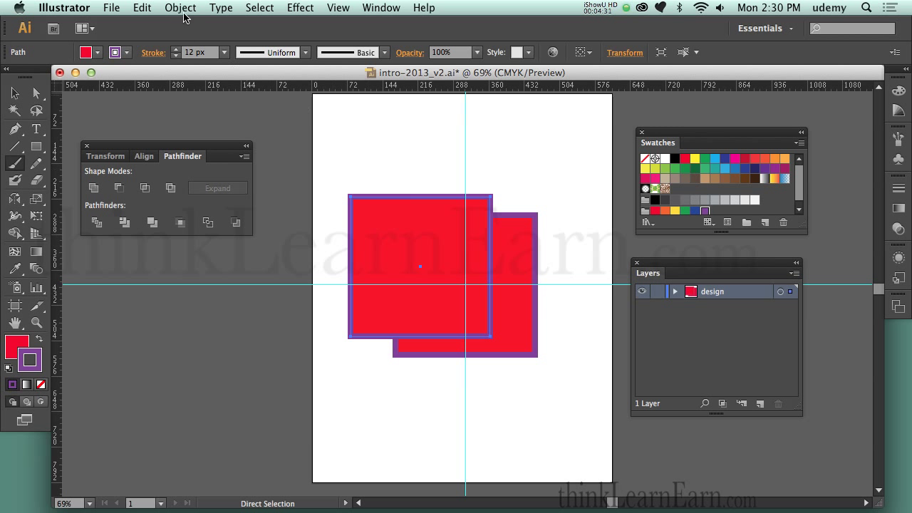
pyautogui.click(180, 8)
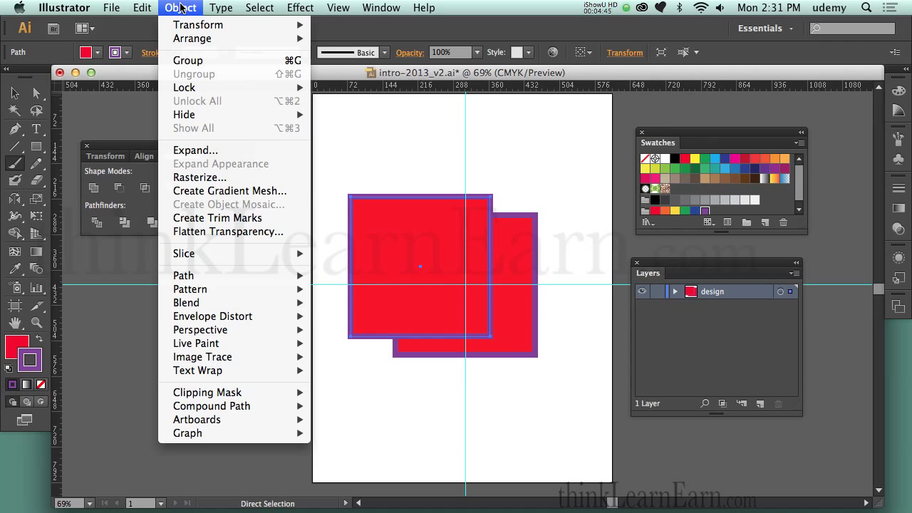
pyautogui.moveTo(181, 26)
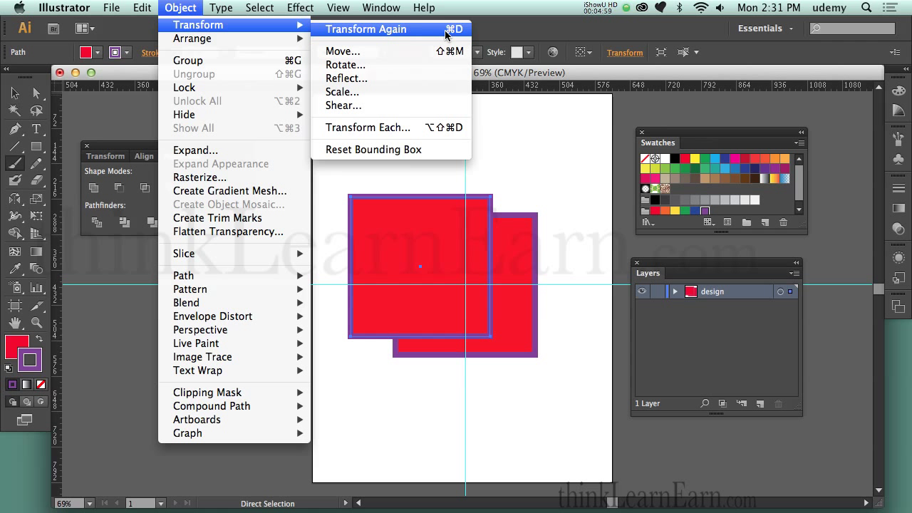
pyautogui.click(178, 9)
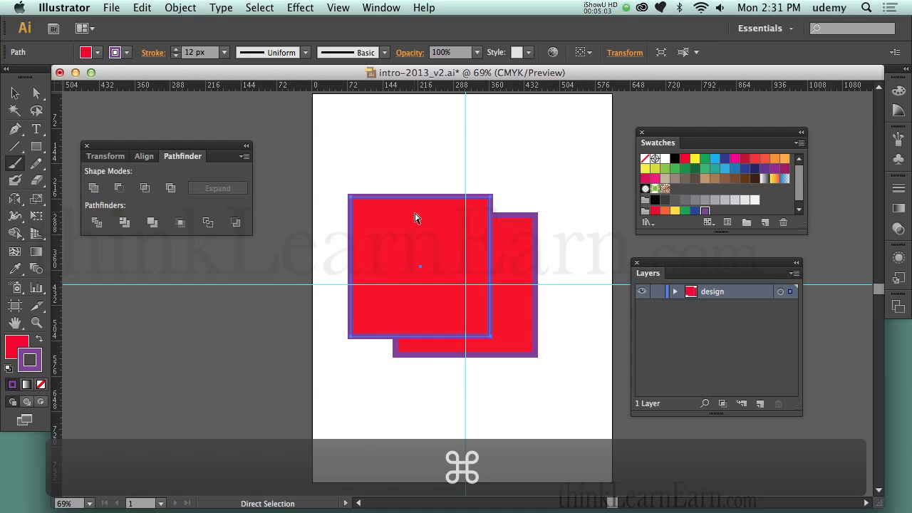
# Repeat the offset duplication several times with Transform Again and undo all copies back to the single original square
pyautogui.press('super+d')
pyautogui.press('super+d')
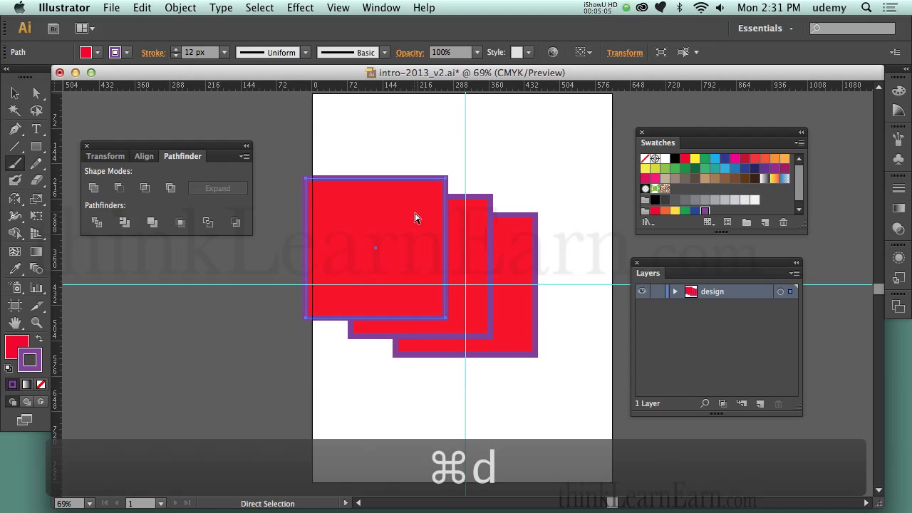
pyautogui.press('super+d')
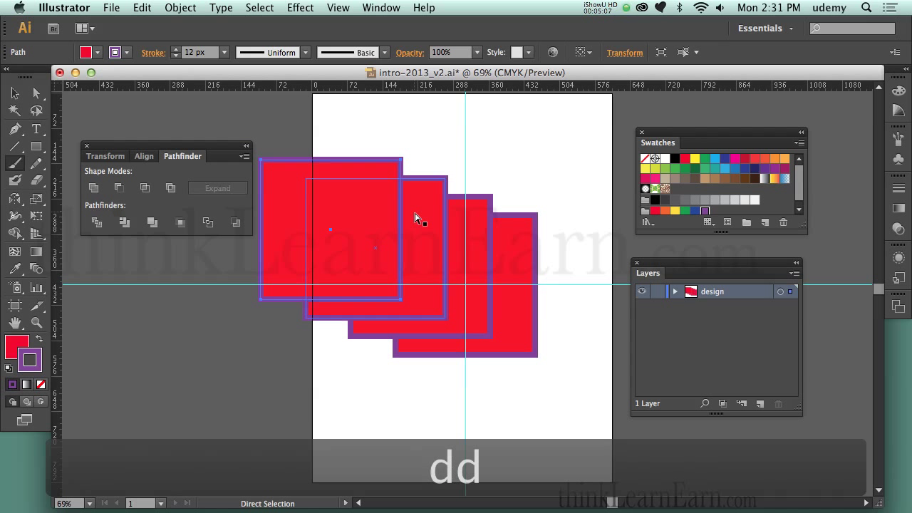
pyautogui.press('super+d')
pyautogui.press('super+d')
pyautogui.press('super+d')
pyautogui.press('super+z')
pyautogui.press('super+z')
pyautogui.press('super+z')
pyautogui.press('super+z')
pyautogui.press('super+z')
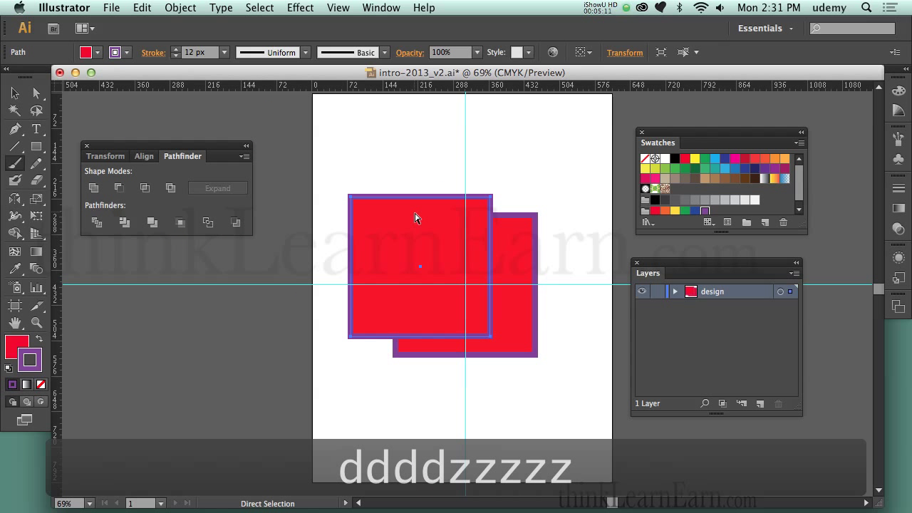
pyautogui.press('super+z')
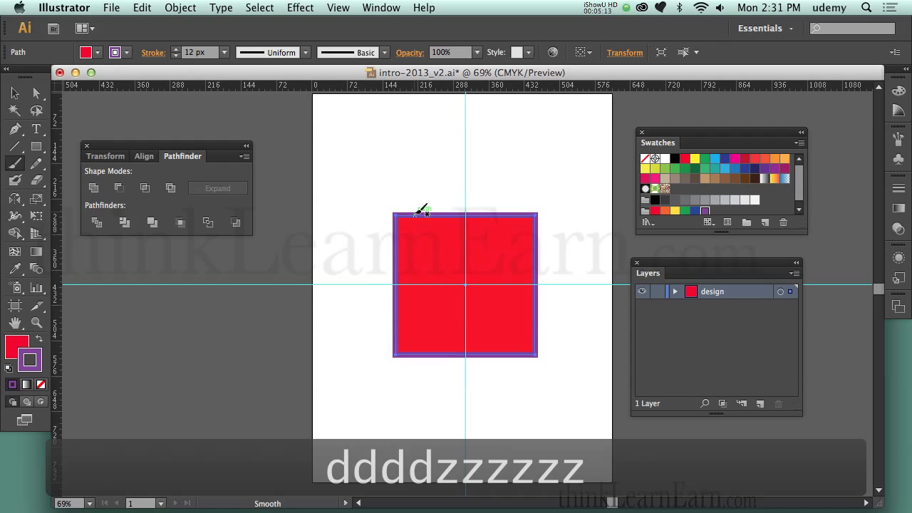
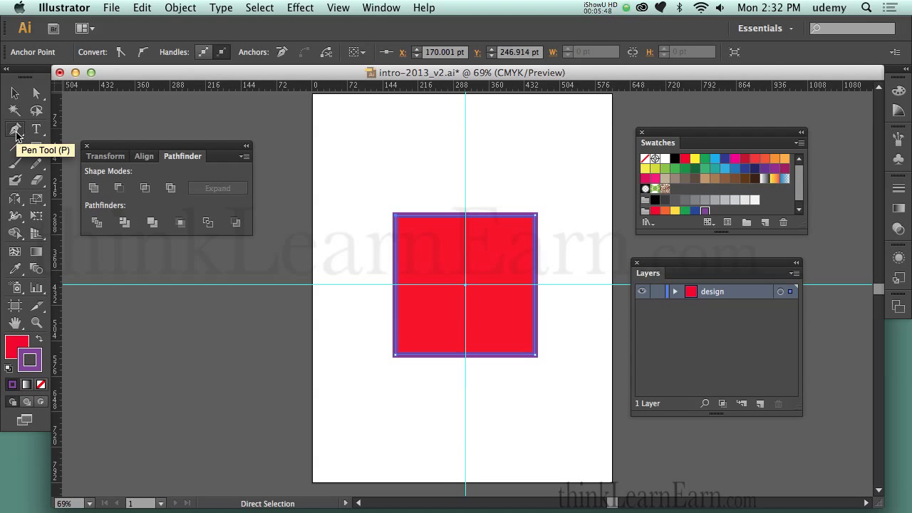
# Remove the square's top-left anchor point with the Pen tool, undo the removal and select only that point with a marquee
pyautogui.click(16, 133)
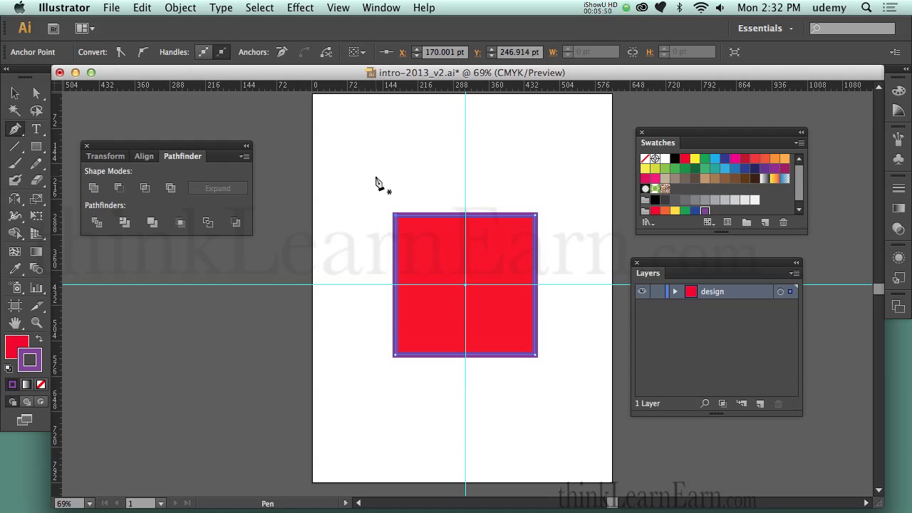
pyautogui.click(396, 220)
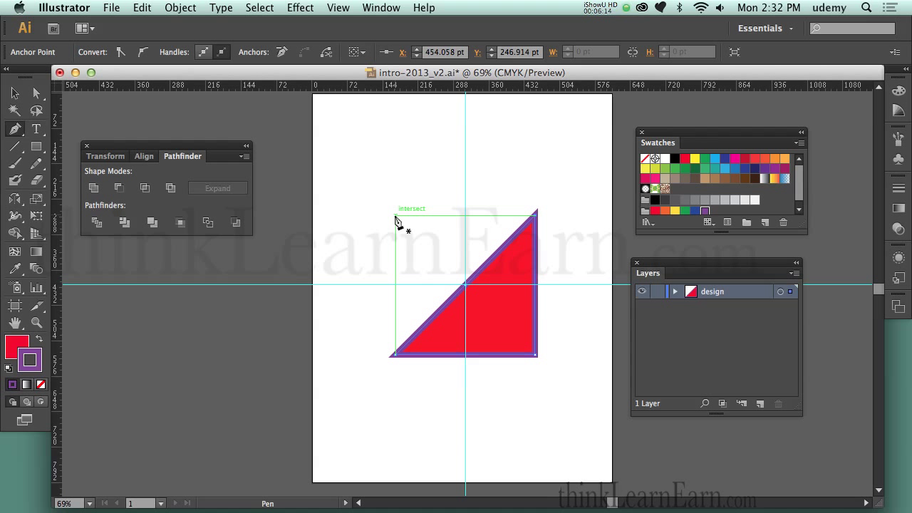
pyautogui.press('super+z')
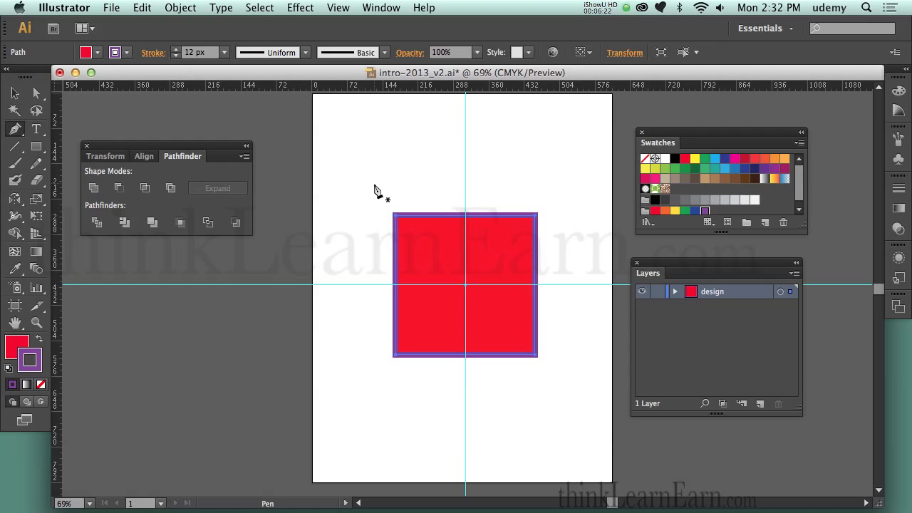
pyautogui.press('super')
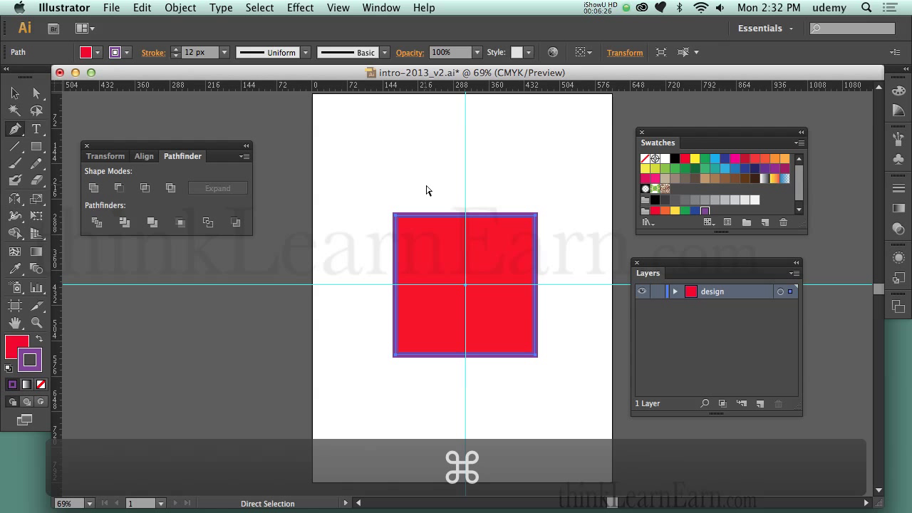
pyautogui.moveTo(377, 195); pyautogui.dragTo(397, 223)
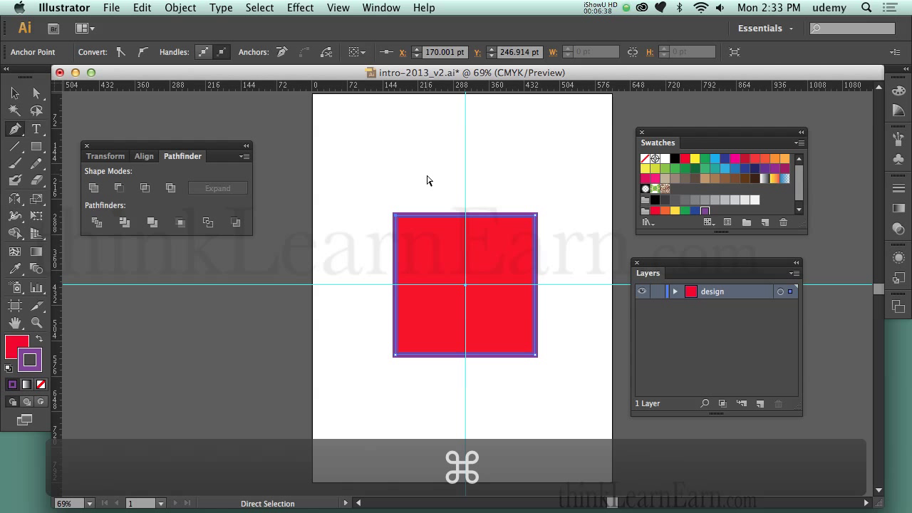
# Select only the square's top segment with a marquee, delete it and undo the deletion
pyautogui.moveTo(437, 159); pyautogui.dragTo(455, 236)
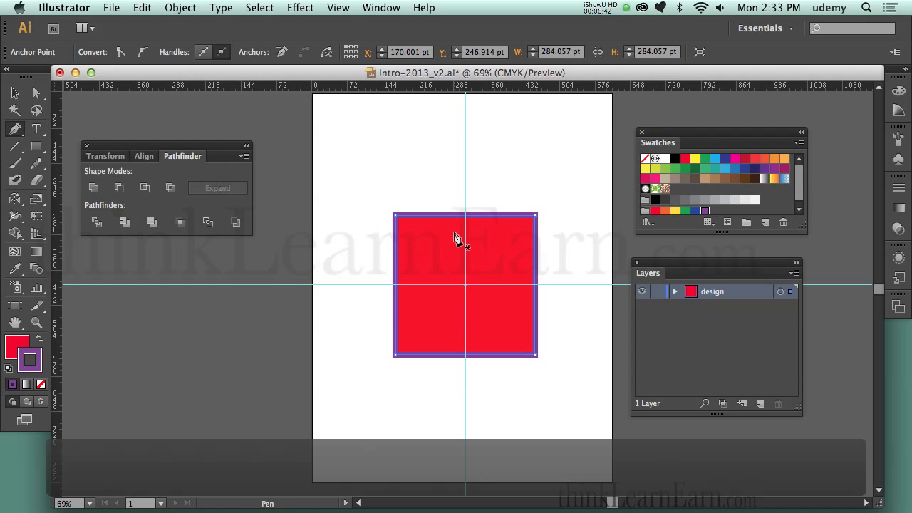
pyautogui.click(456, 237)
pyautogui.press('super+z')
# Select only the square's top-left anchor point, delete it with its adjoining segments and undo the deletion
pyautogui.keyDown('super'); pyautogui.click(373, 196); pyautogui.keyUp('super')
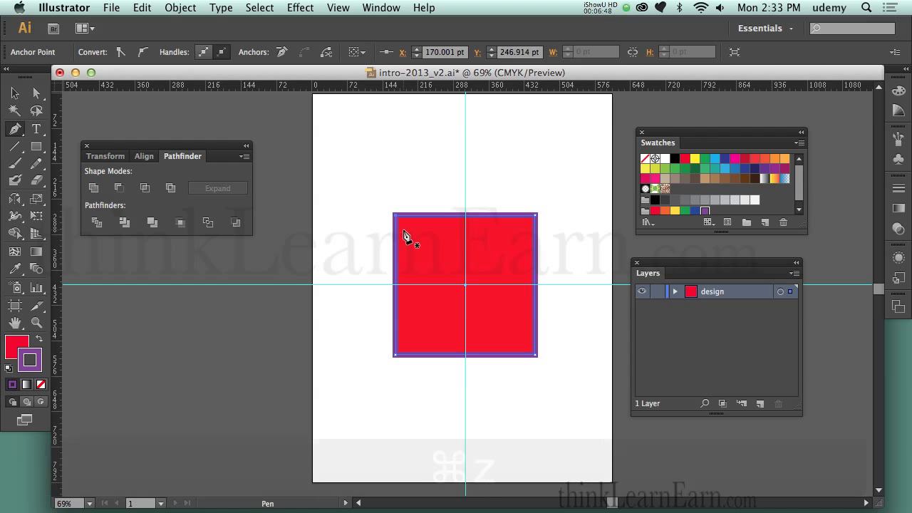
pyautogui.click(403, 236)
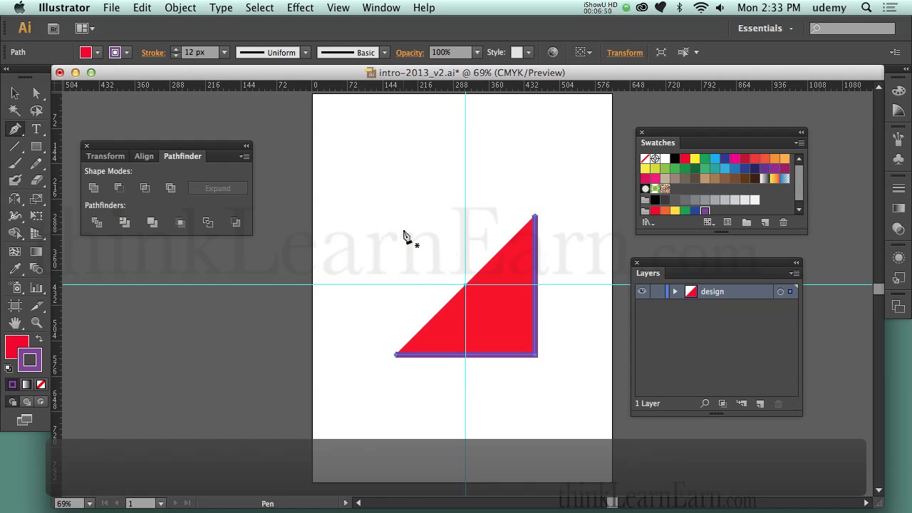
pyautogui.press('super+z')
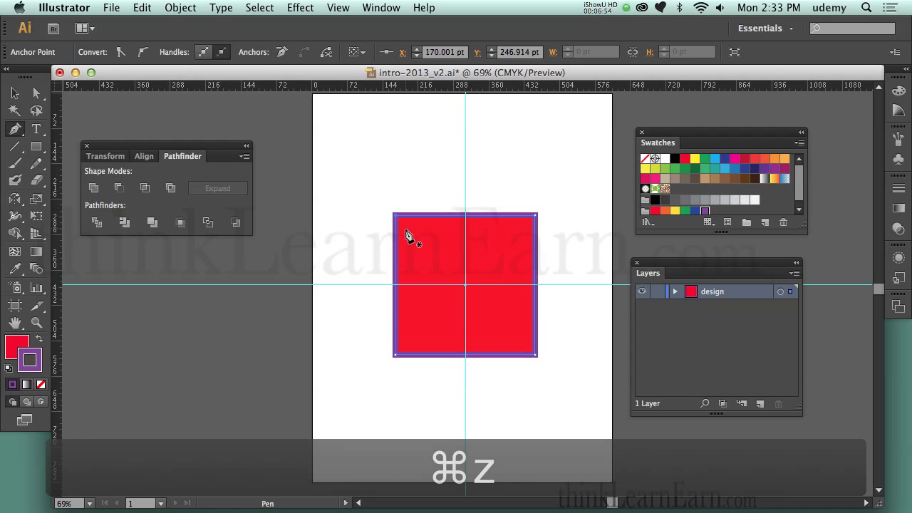
# Remove the square's top-left anchor point once more with the Pen tool and undo the removal
pyautogui.click(22, 135)
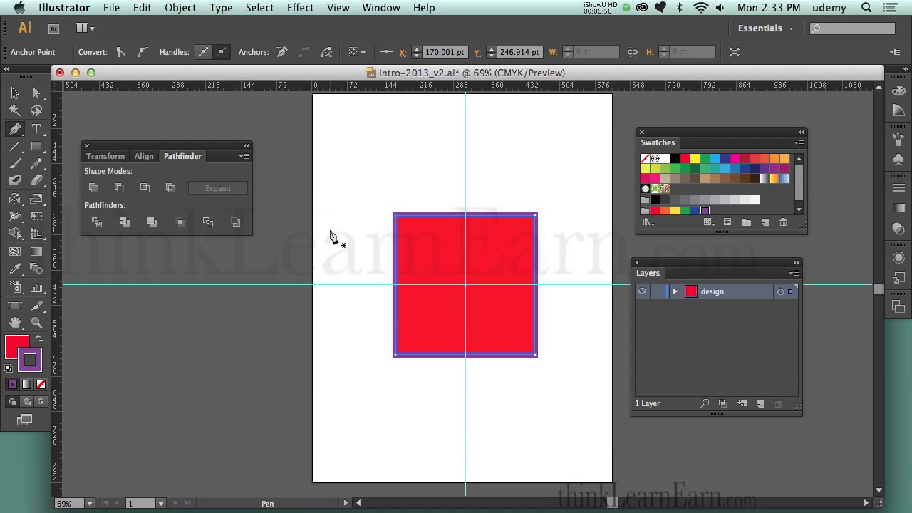
pyautogui.click(396, 216)
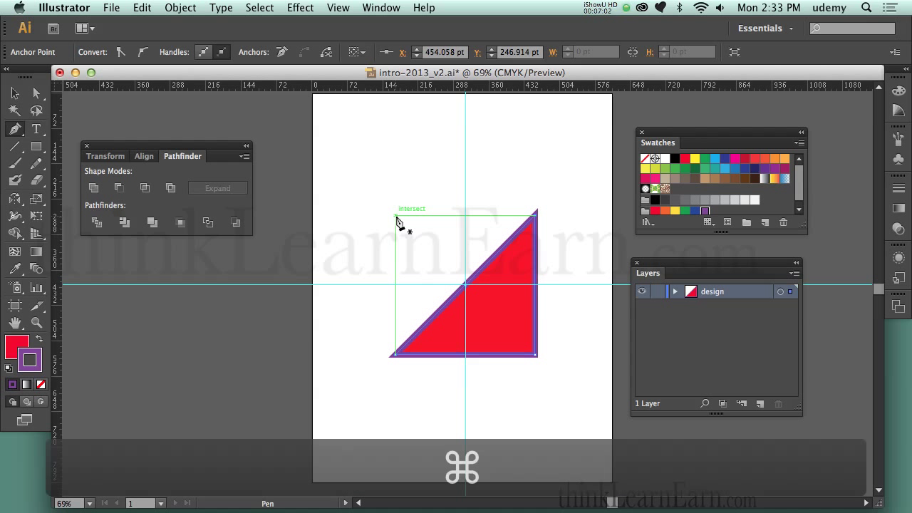
pyautogui.press('super+z')
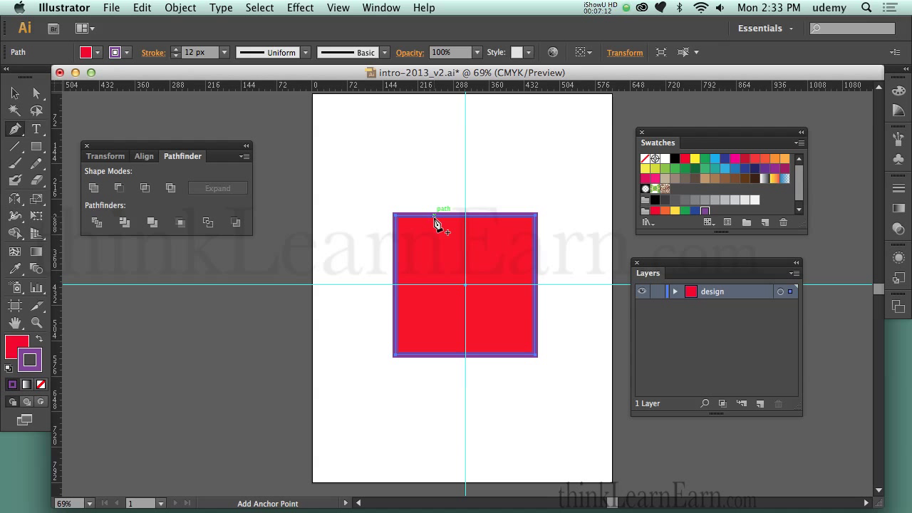
# Add an anchor point on the square's top segment with the Pen tool, move it straight up, and undo both changes
pyautogui.click(434, 216)
pyautogui.press('super')
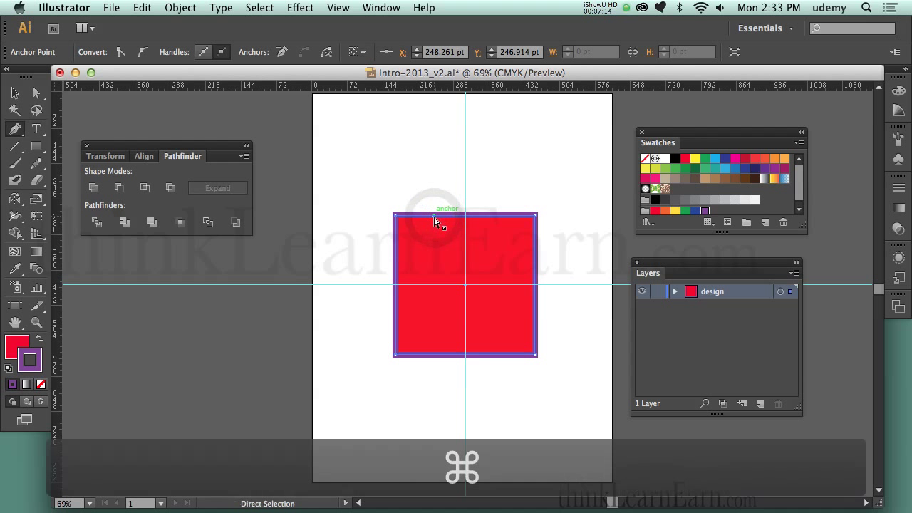
pyautogui.moveTo(434, 216); pyautogui.dragTo(433, 177)
pyautogui.press('shift')
pyautogui.press('super+z')
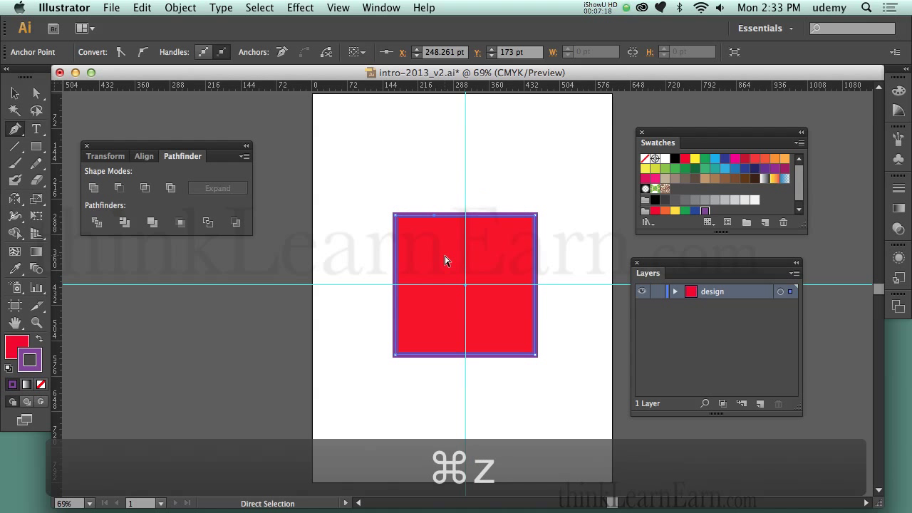
pyautogui.press('super+z')
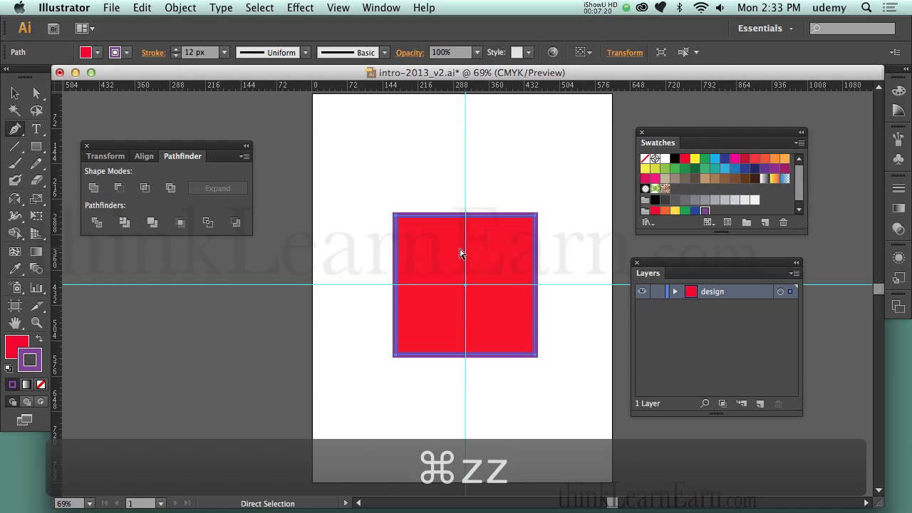
# Hide the guides and show them again
pyautogui.press('super')
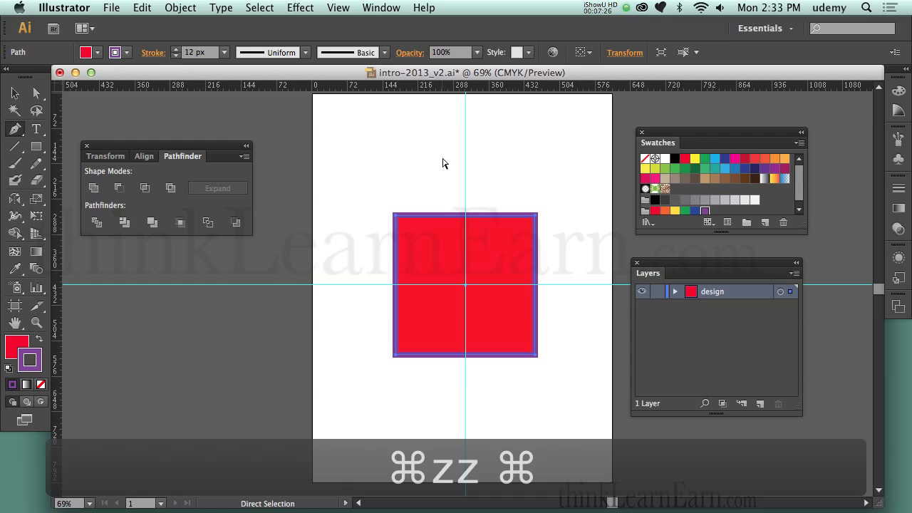
pyautogui.press('super+semicolon')
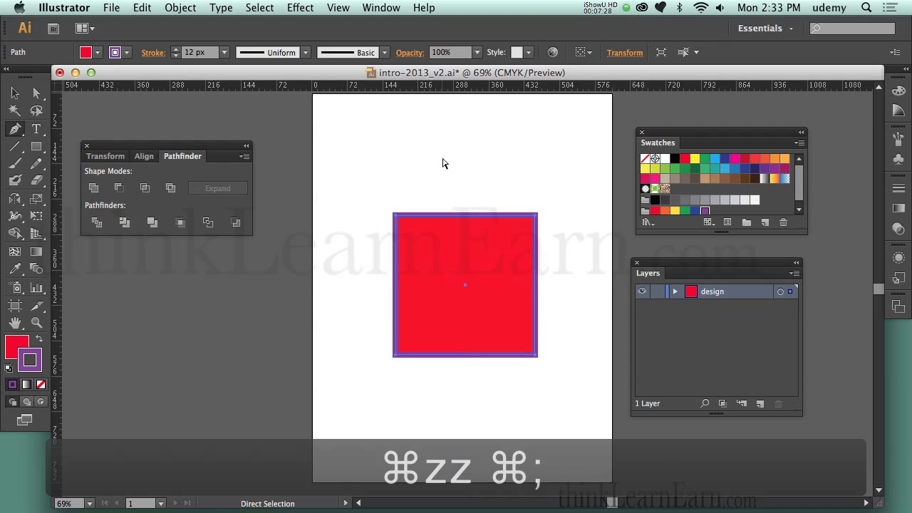
pyautogui.press('super+semicolon')
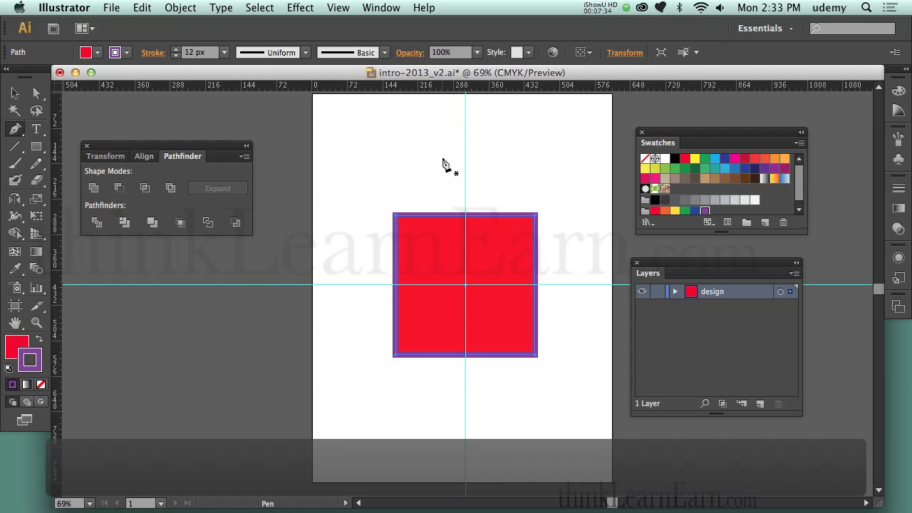
# Hide the guides on the artboard
pyautogui.click(345, 8)
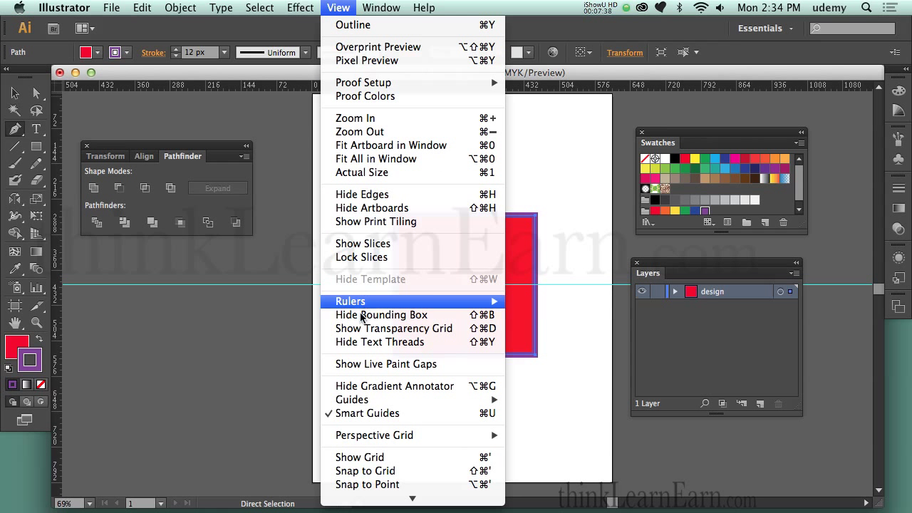
pyautogui.moveTo(496, 404)
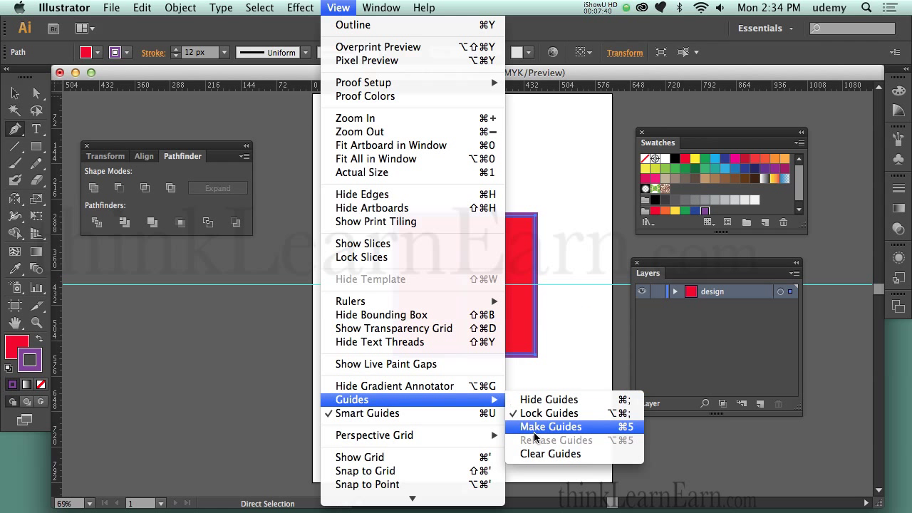
pyautogui.press('super+period')
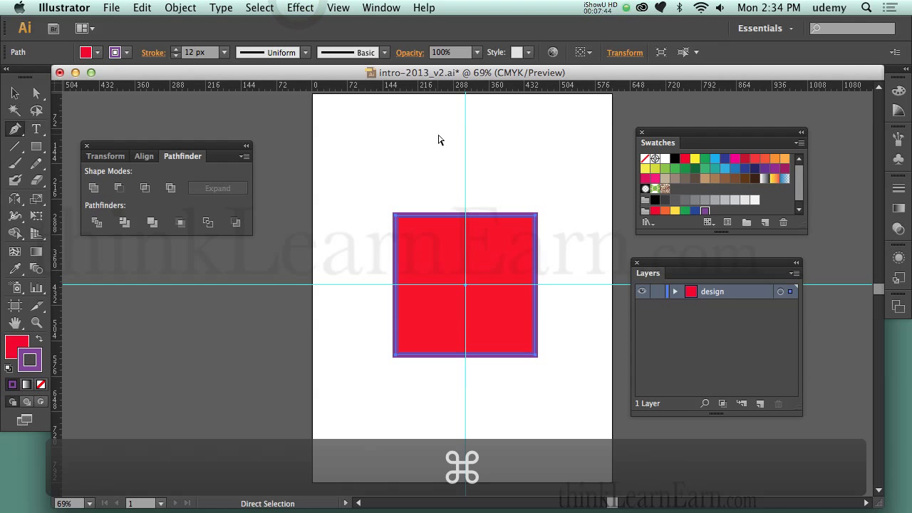
pyautogui.press('super+semicolon')
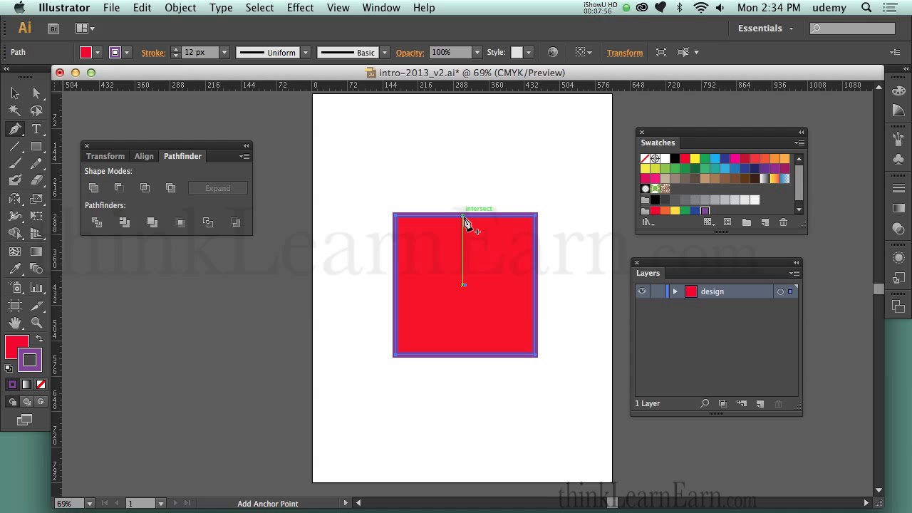
pyautogui.click(339, 7)
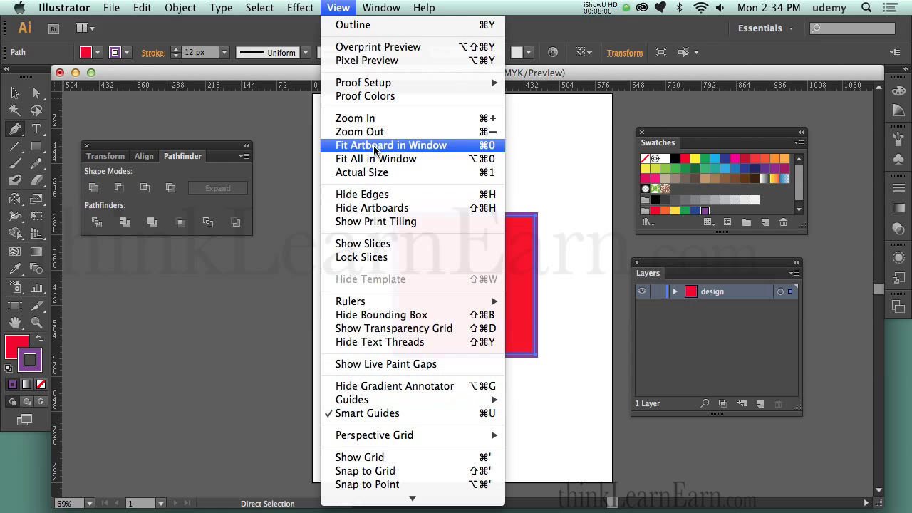
pyautogui.click(344, 8)
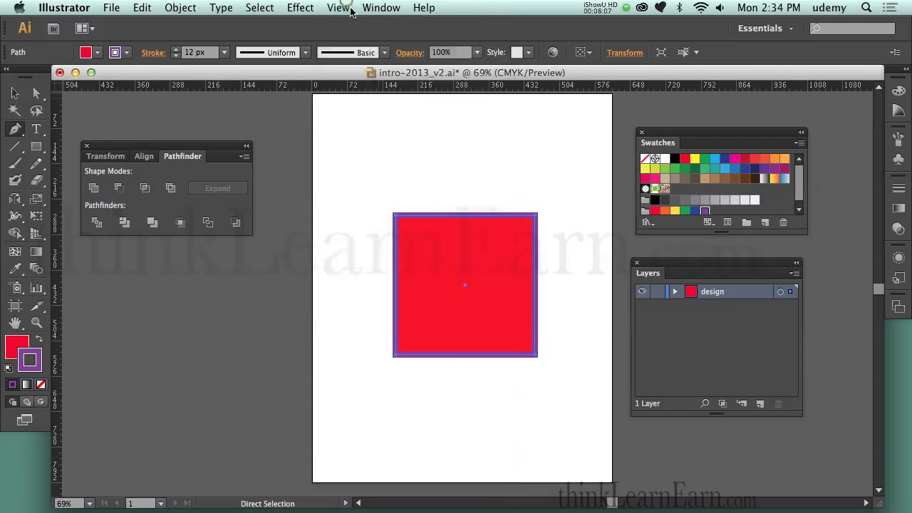
# Add an anchor point at the middle of the square's top segment, move it straight up into a peak, and undo the move
pyautogui.click(463, 215)
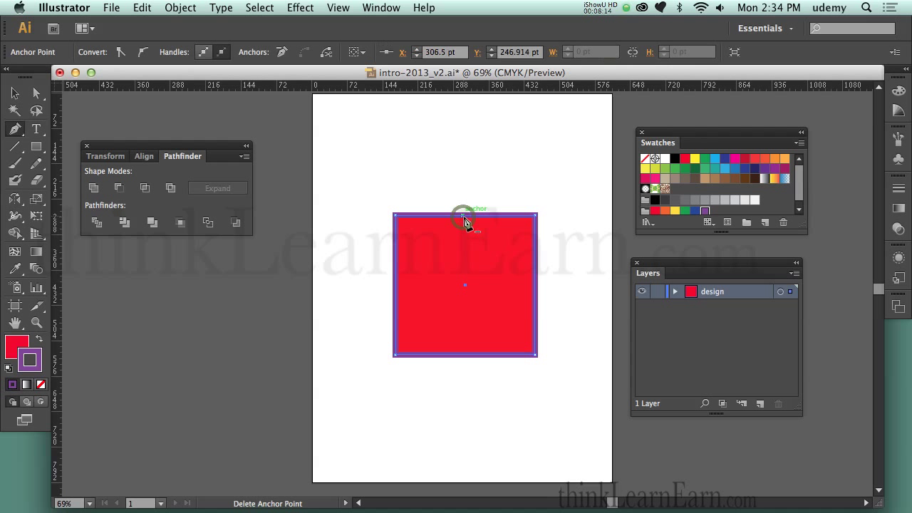
pyautogui.press('super')
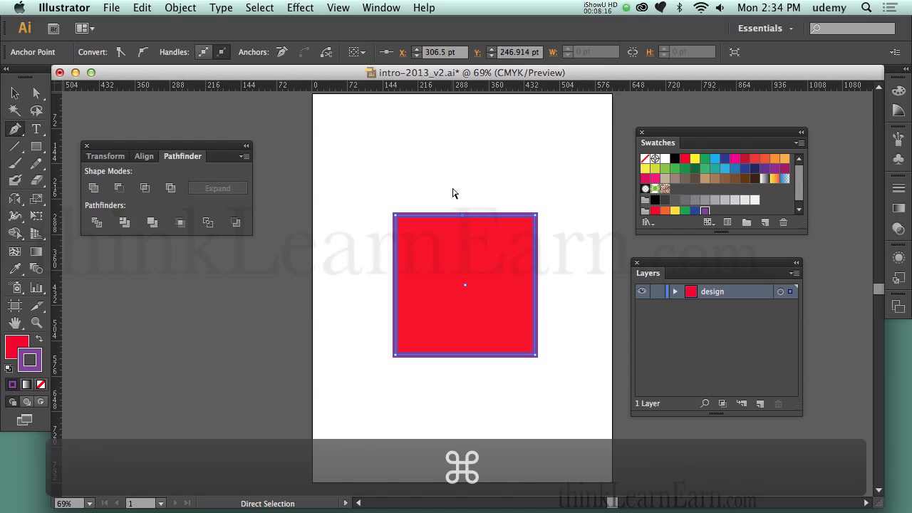
pyautogui.moveTo(438, 166); pyautogui.dragTo(464, 128)
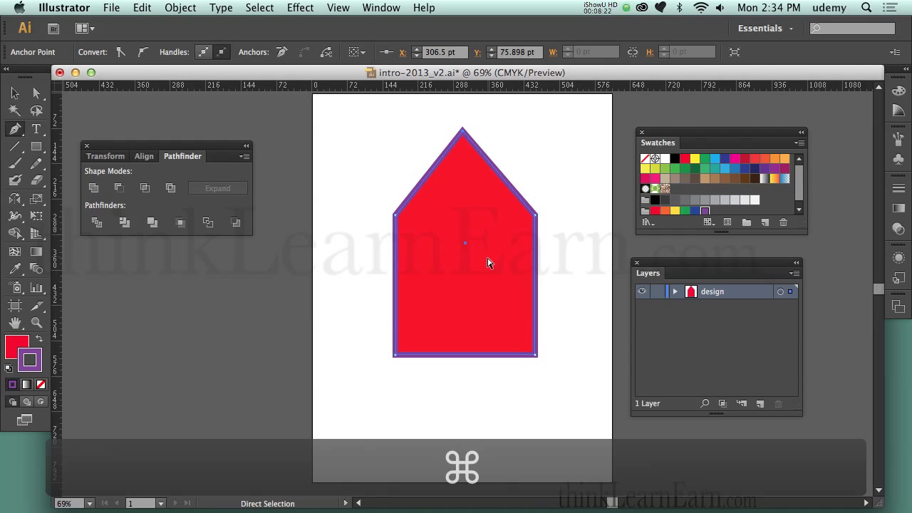
pyautogui.press('super+z')
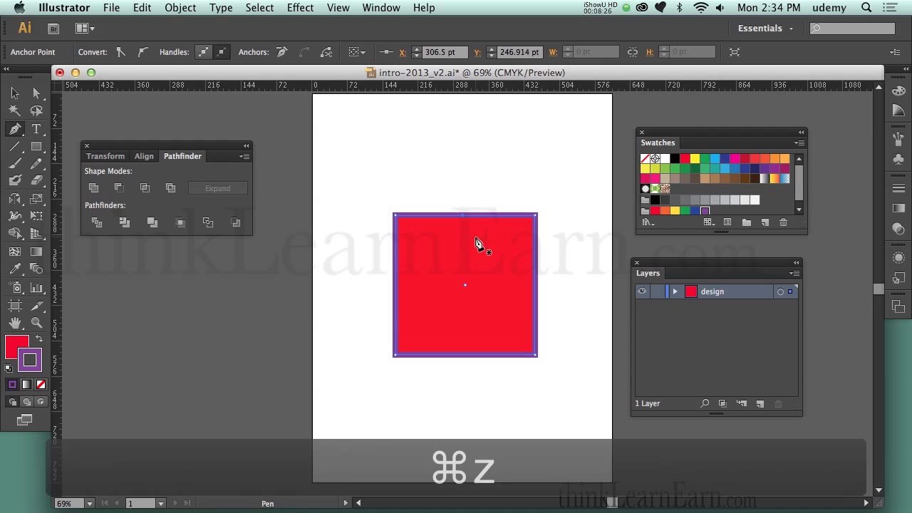
# Set the keyboard increment in the general preferences to 72/2 pt and check the calculated value
pyautogui.press('super')
pyautogui.press('super+k')
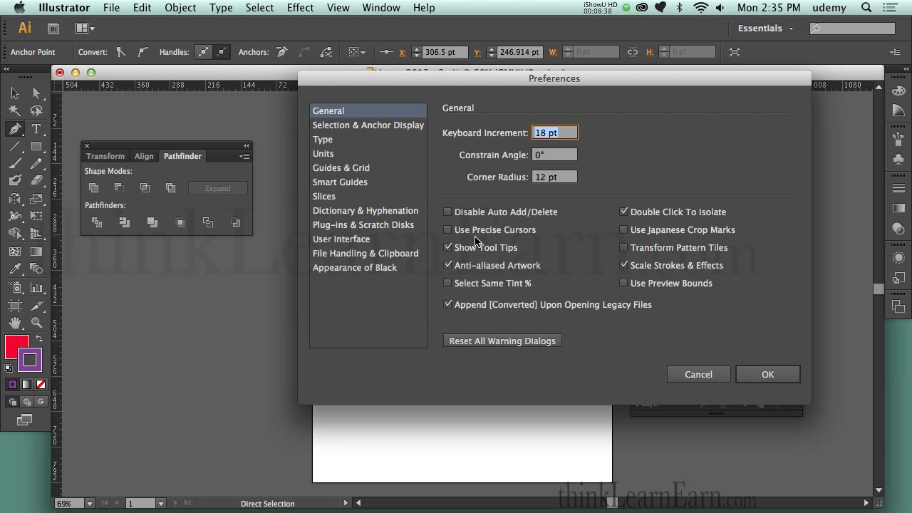
pyautogui.write('72/2')
pyautogui.press('Return')
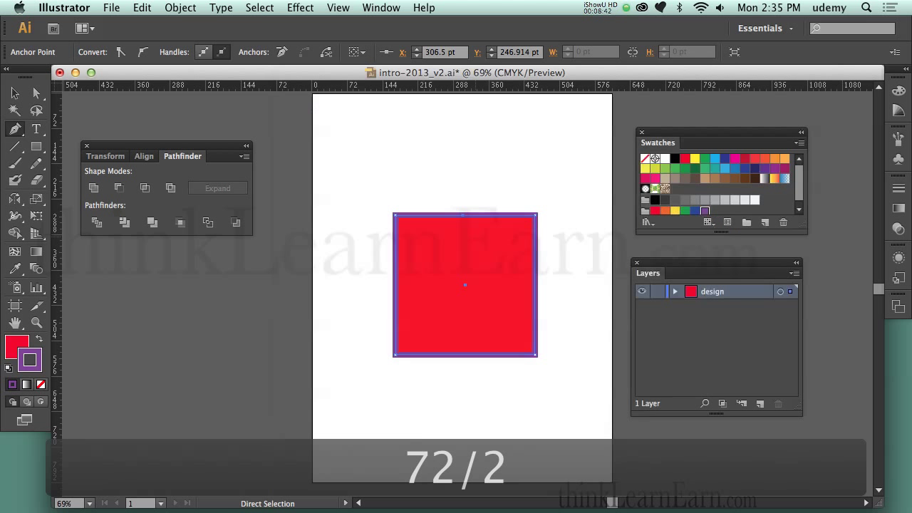
pyautogui.press('super+k')
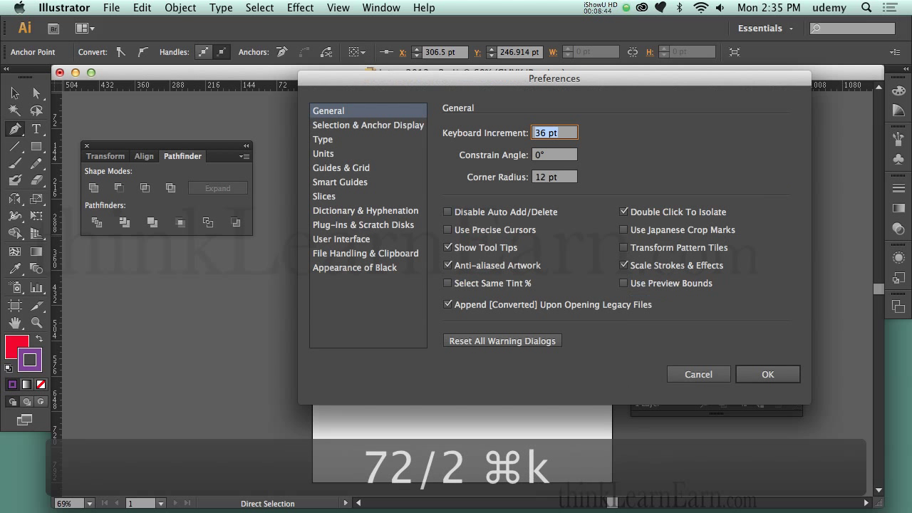
pyautogui.click(763, 372)
# Nudge the anchor point added on the square's top segment straight up by five 36 pt keyboard increments
pyautogui.moveTo(448, 178); pyautogui.dragTo(475, 237)
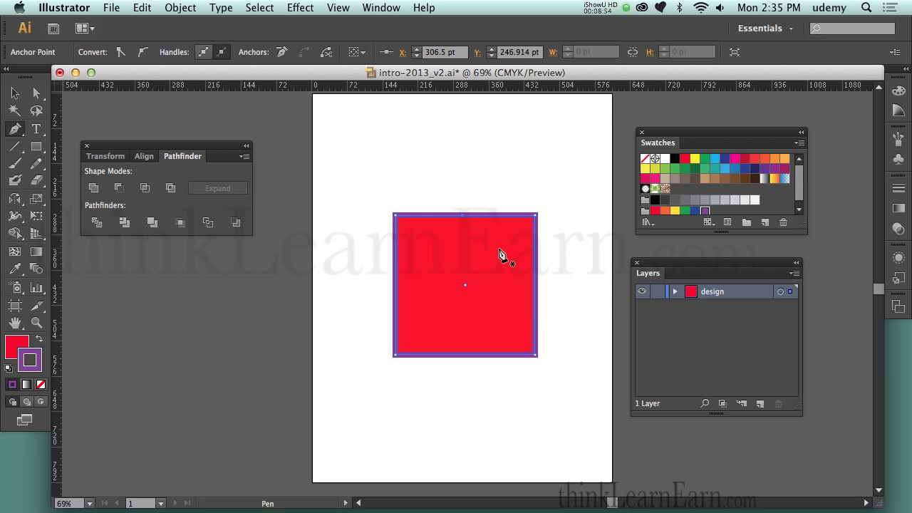
pyautogui.press('Up')
pyautogui.press('Up')
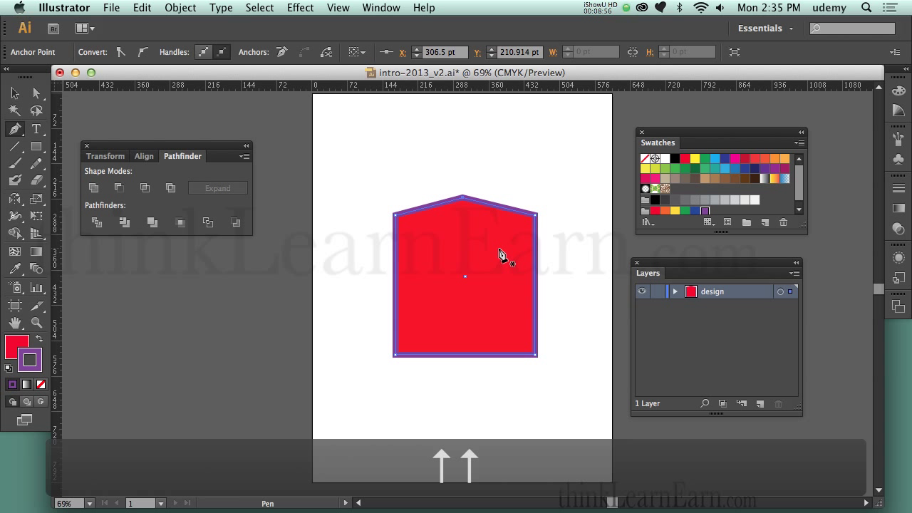
pyautogui.press('Up')
pyautogui.press('Up')
pyautogui.press('Up')
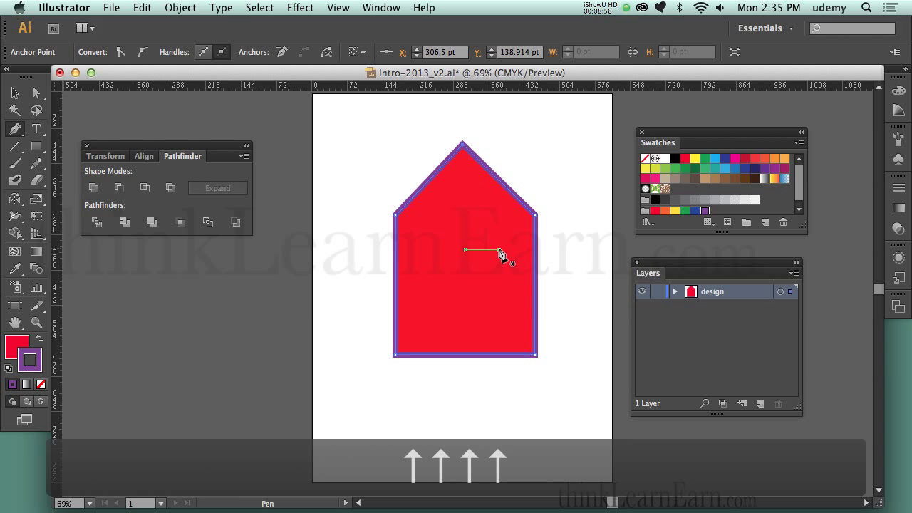
pyautogui.press('Up')
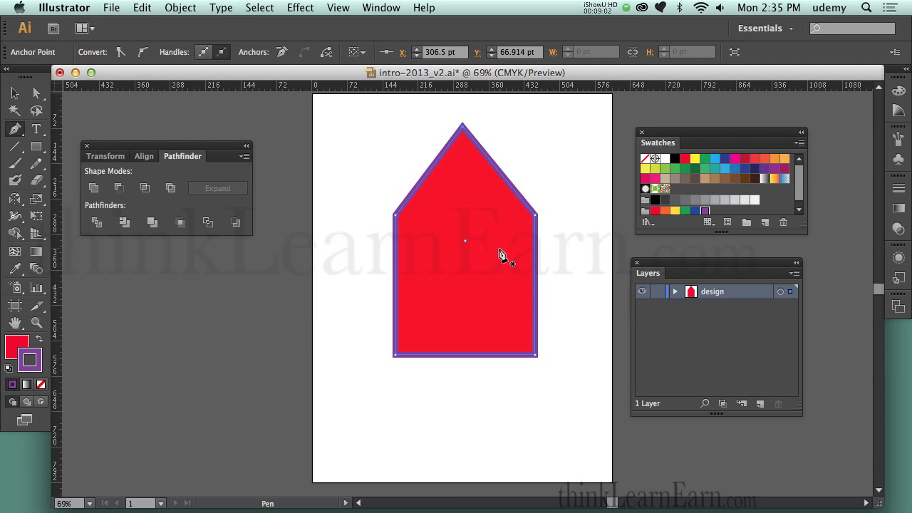
# Undo all the upward nudges and the adding of the anchor point on the top segment
pyautogui.press('super')
pyautogui.press('super+z')
pyautogui.press('super+z')
pyautogui.press('super+z')
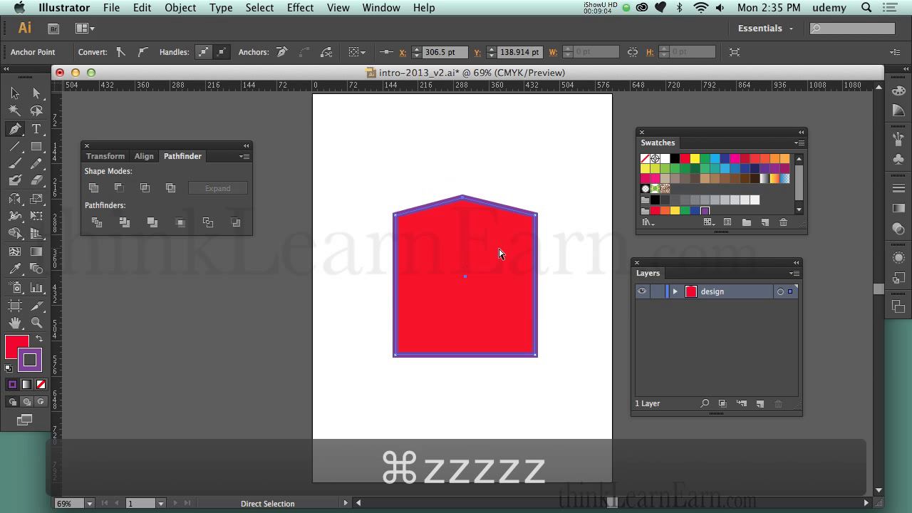
pyautogui.press('super+z')
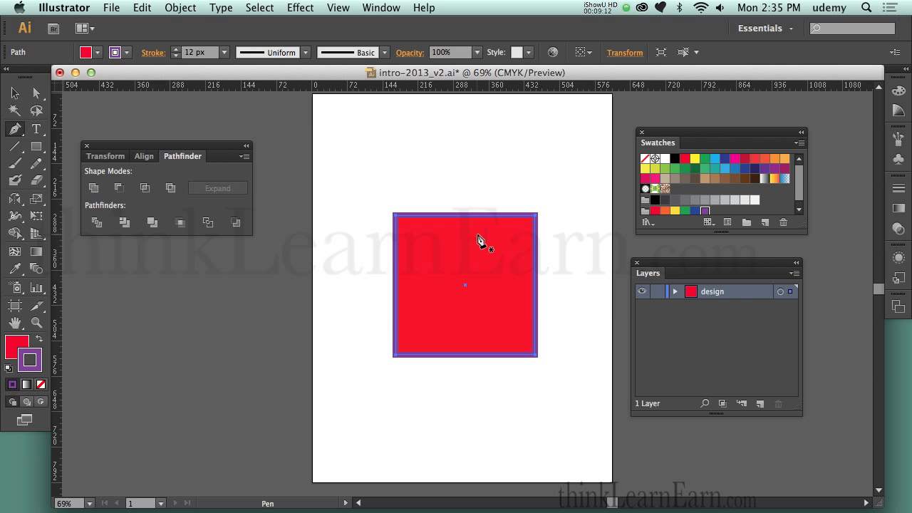
# Remove the square's top-left anchor point with the Pen tool and undo it, and add and remove an anchor point mid-way on the top segment
pyautogui.click(397, 220)
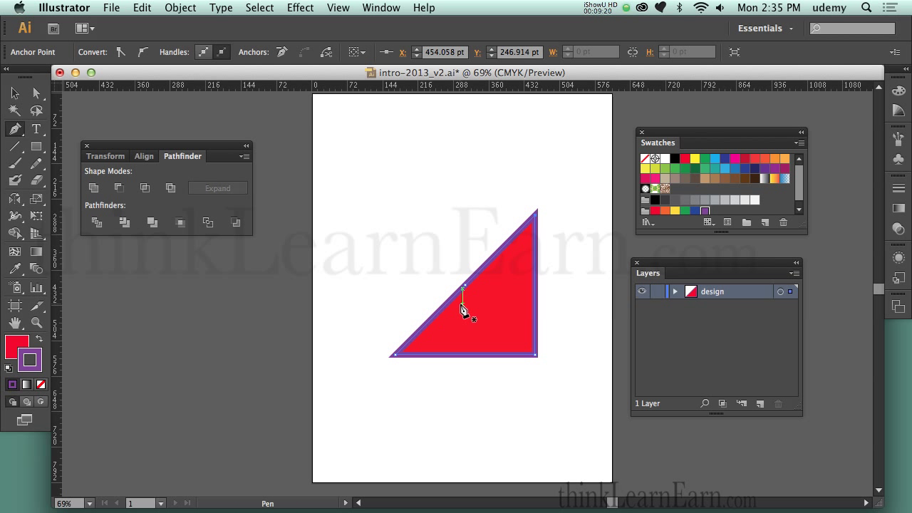
pyautogui.press('super+z')
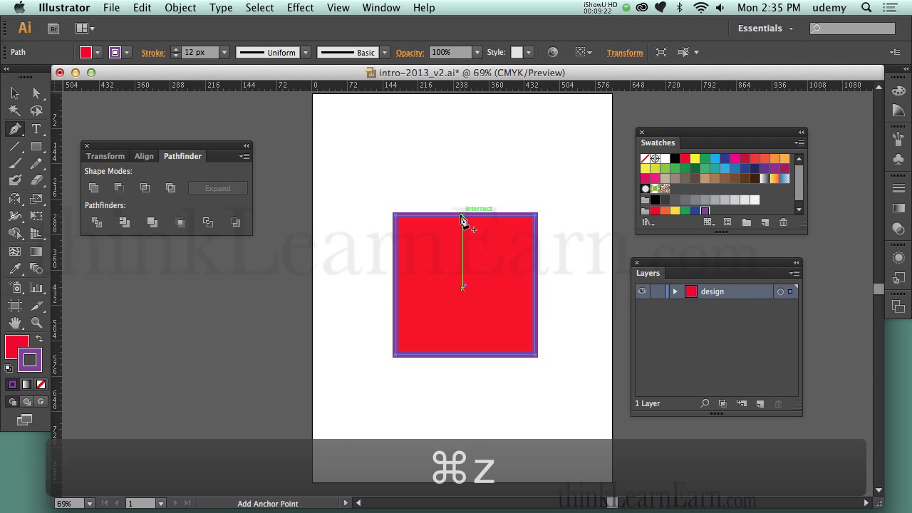
pyautogui.click(462, 215)
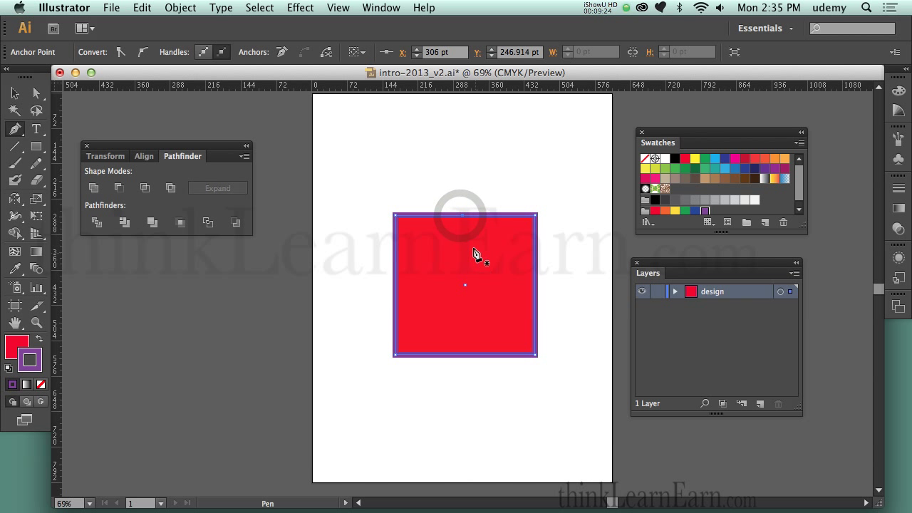
pyautogui.click(462, 216)
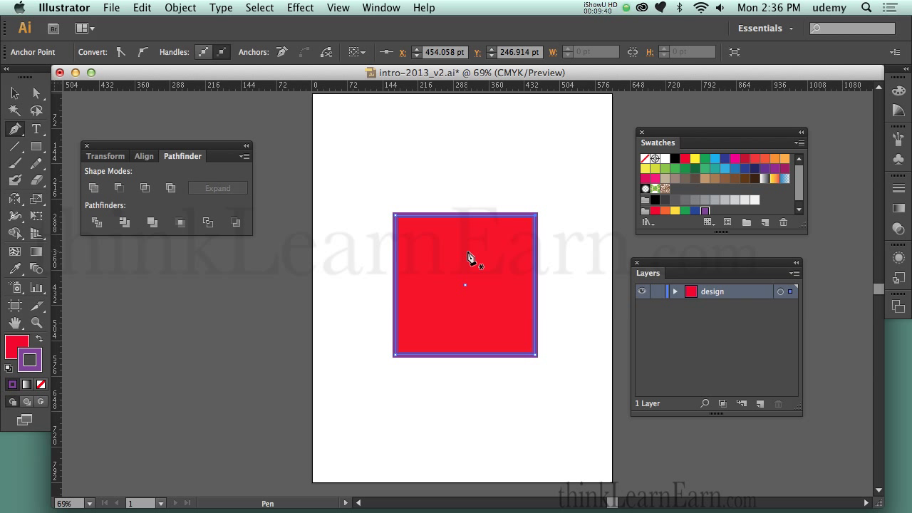
pyautogui.press('super')
pyautogui.press('super+shift')
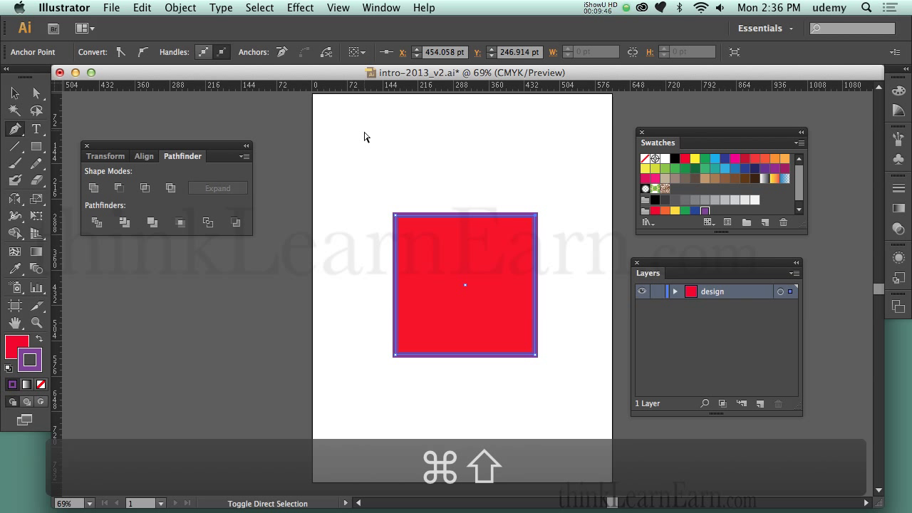